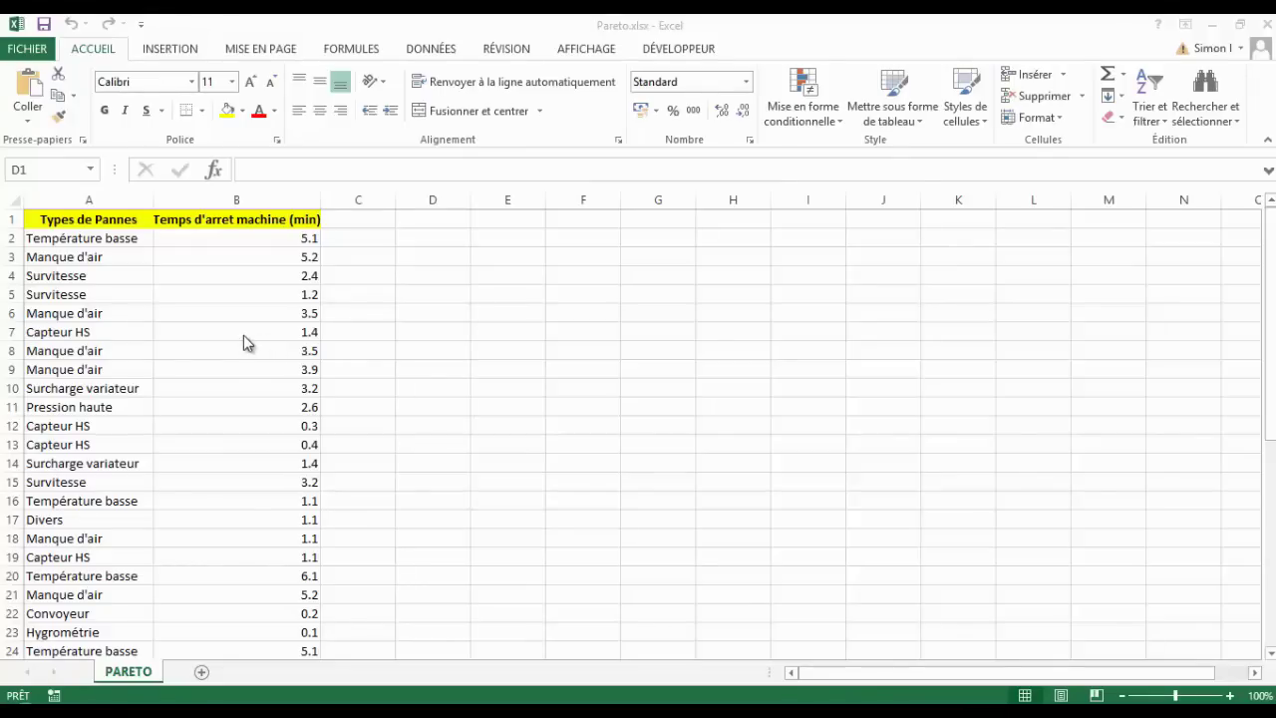
Step: Select full columns A and B, Types de Pannes and downtime minutes, as the chart source
click(98, 240)
click(93, 220)
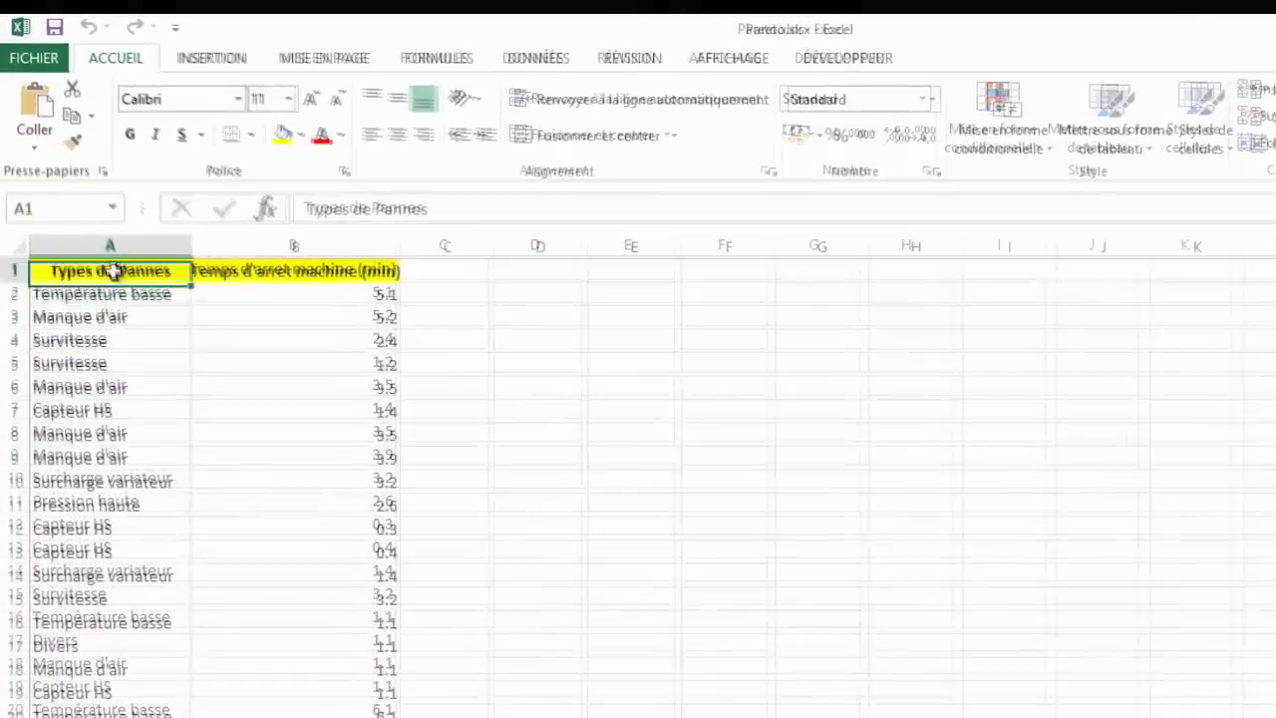
drag(115, 271, 178, 500)
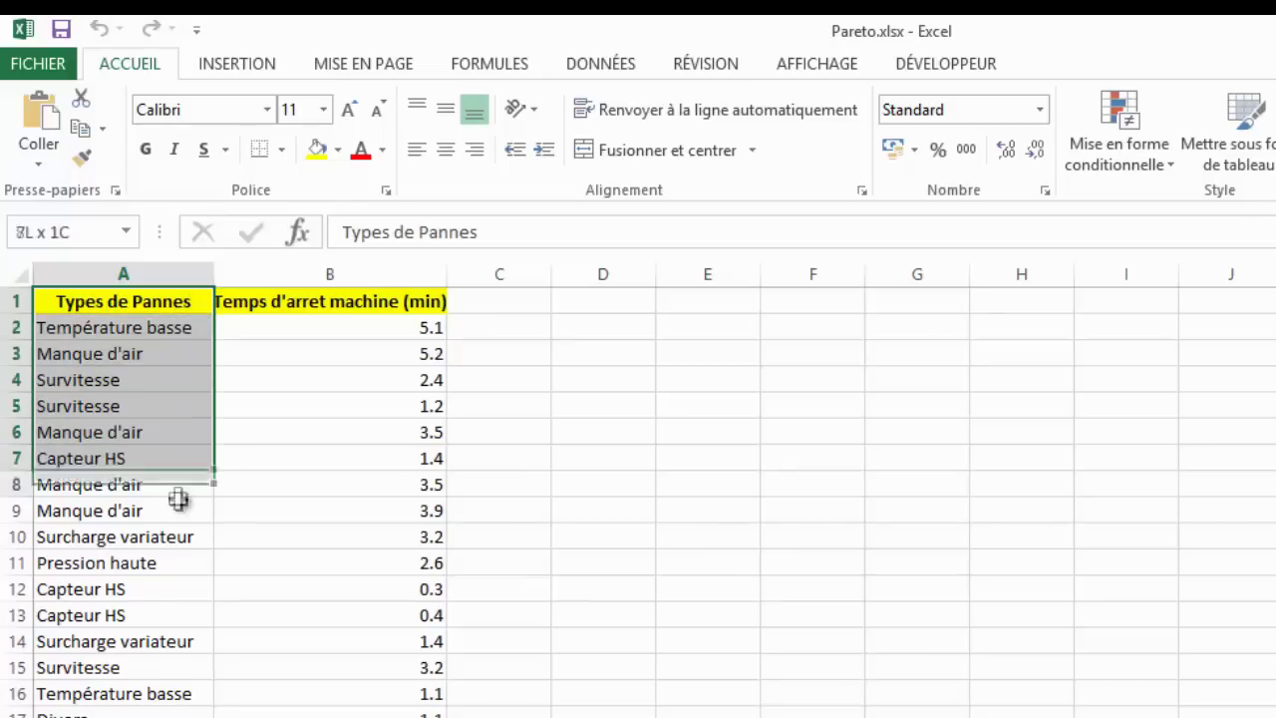
drag(177, 500, 179, 668)
drag(313, 309, 314, 535)
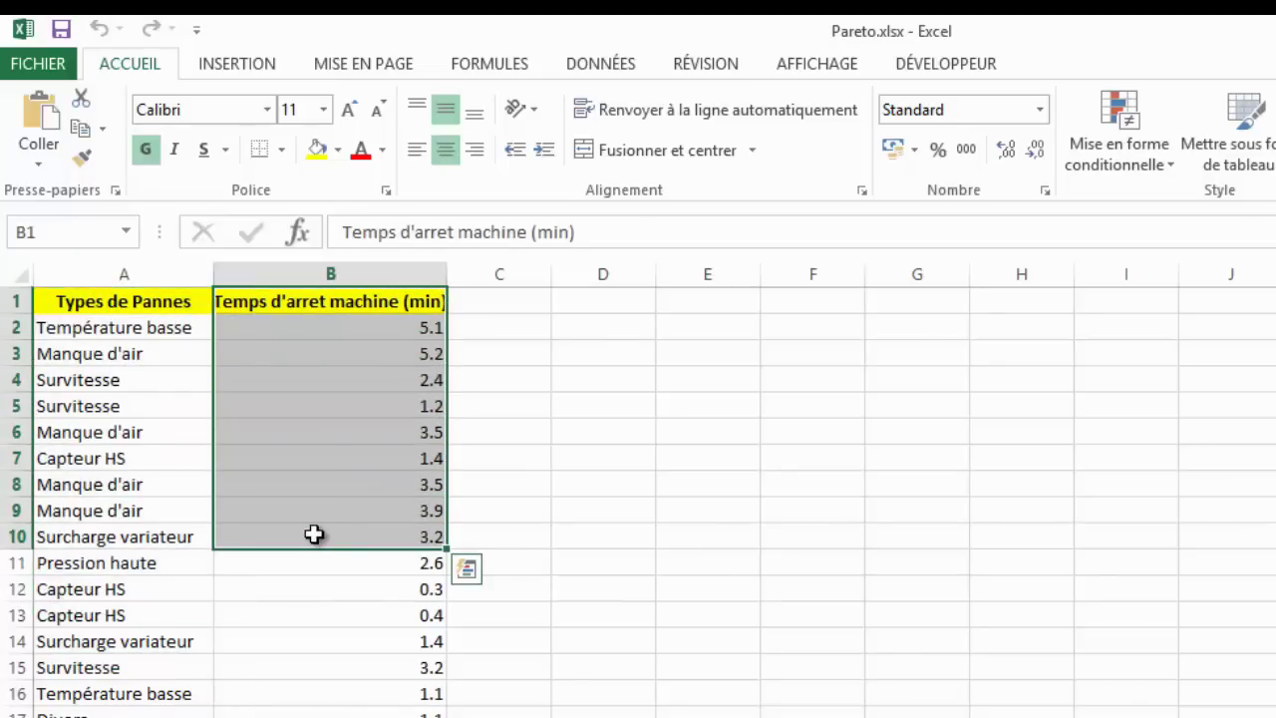
click(299, 327)
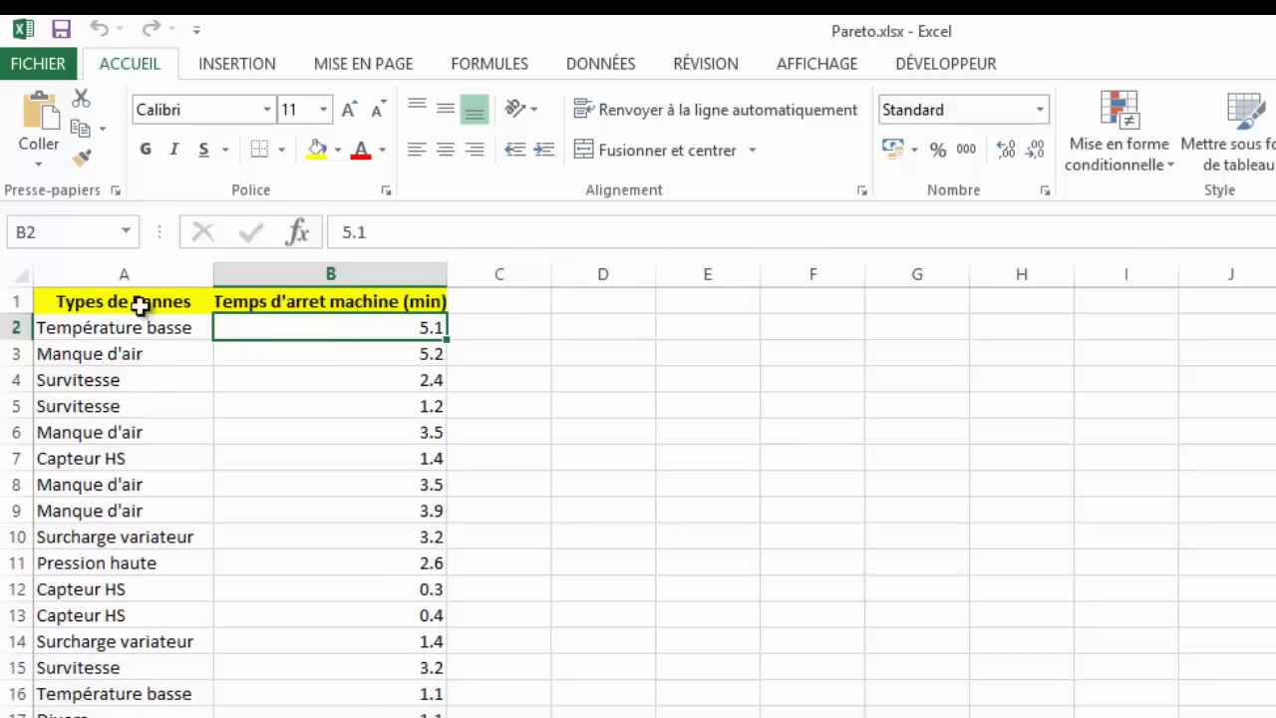
drag(116, 276, 403, 280)
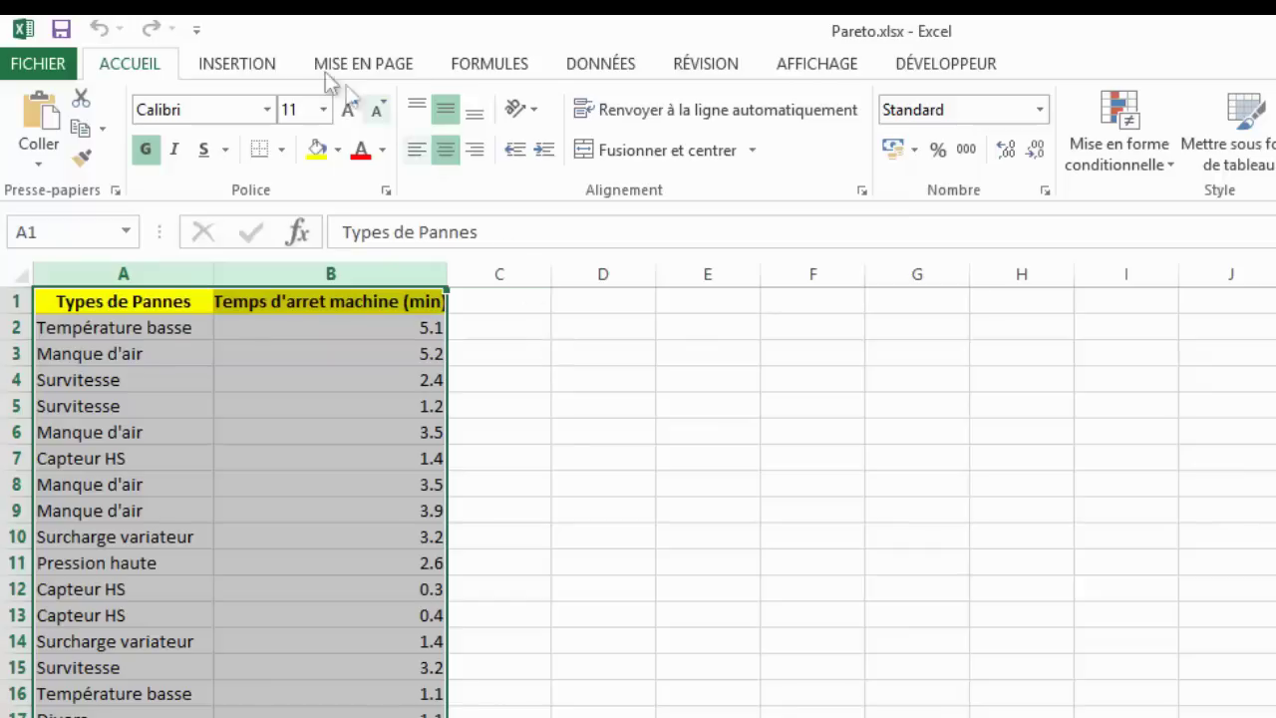
Step: Insert an empty pivot chart from columns A:B on the existing PARETO sheet at D1
click(212, 72)
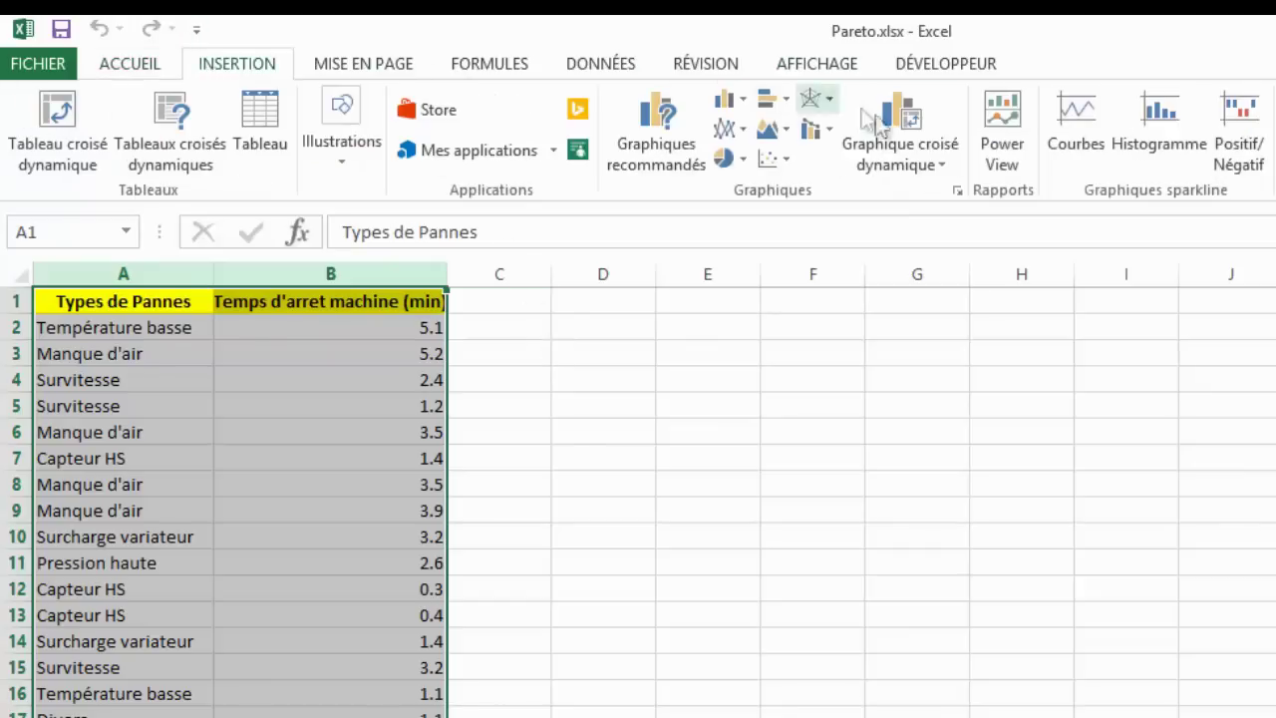
click(912, 149)
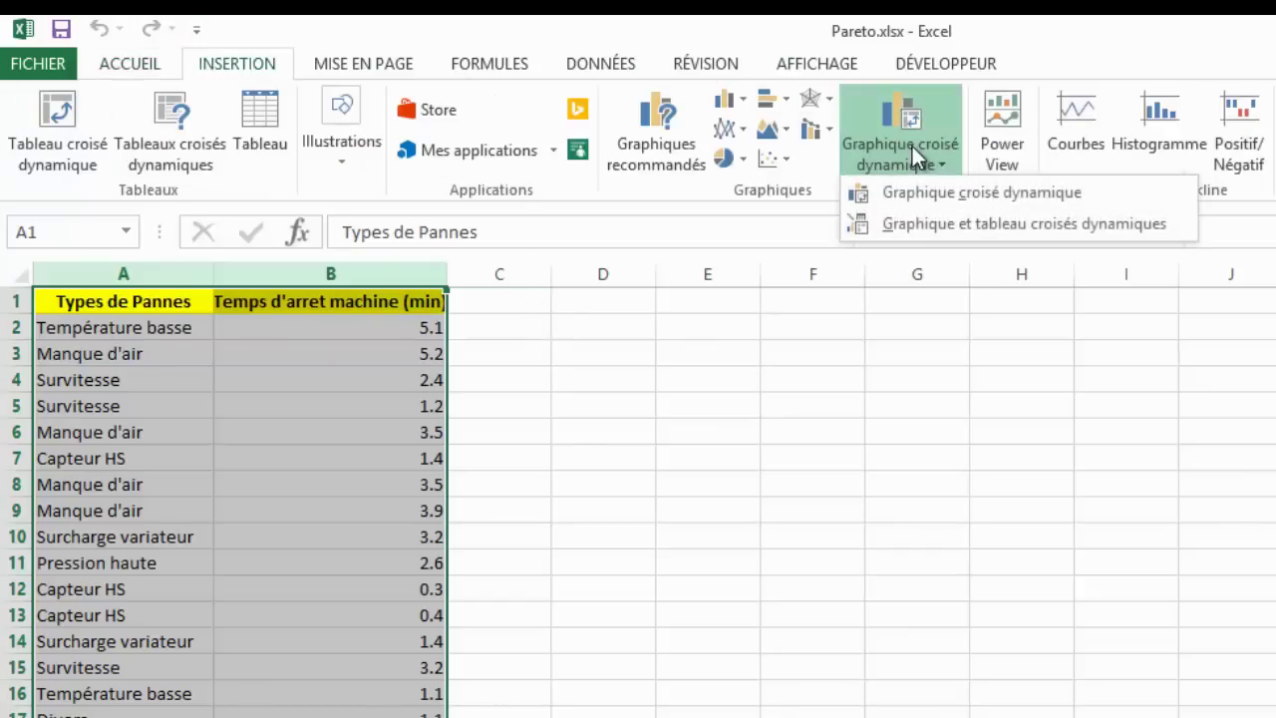
click(932, 224)
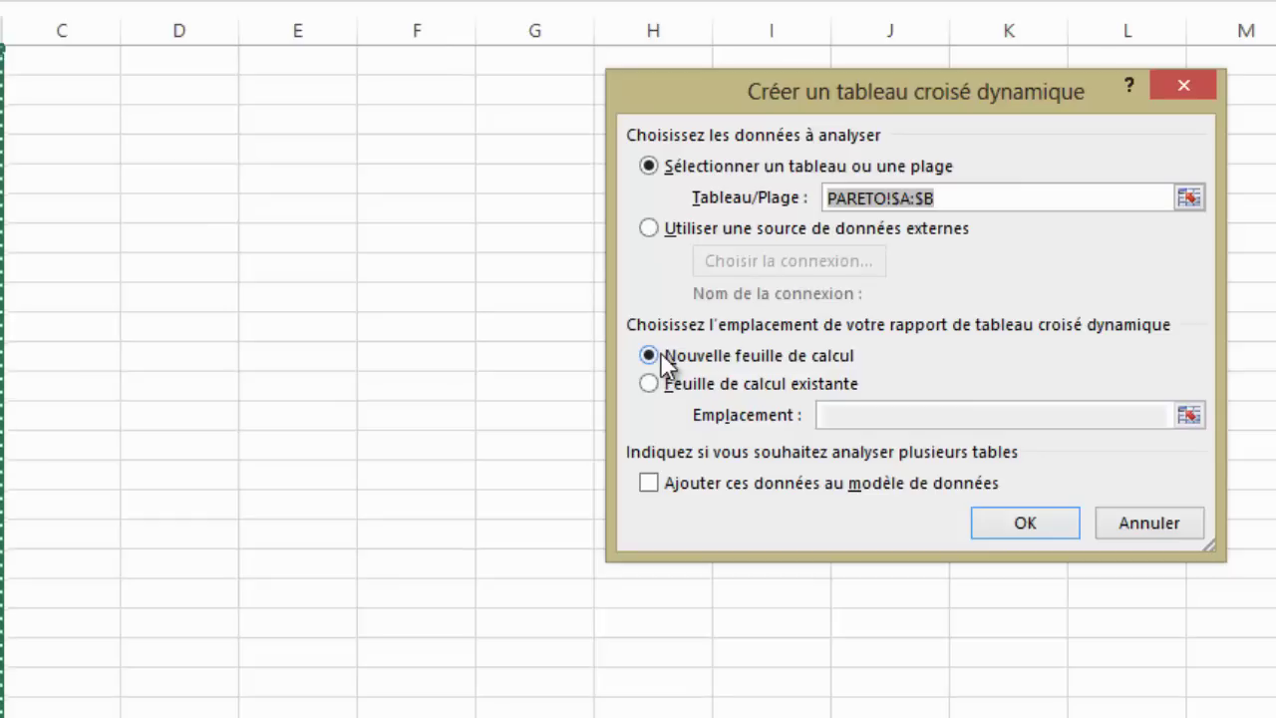
click(656, 391)
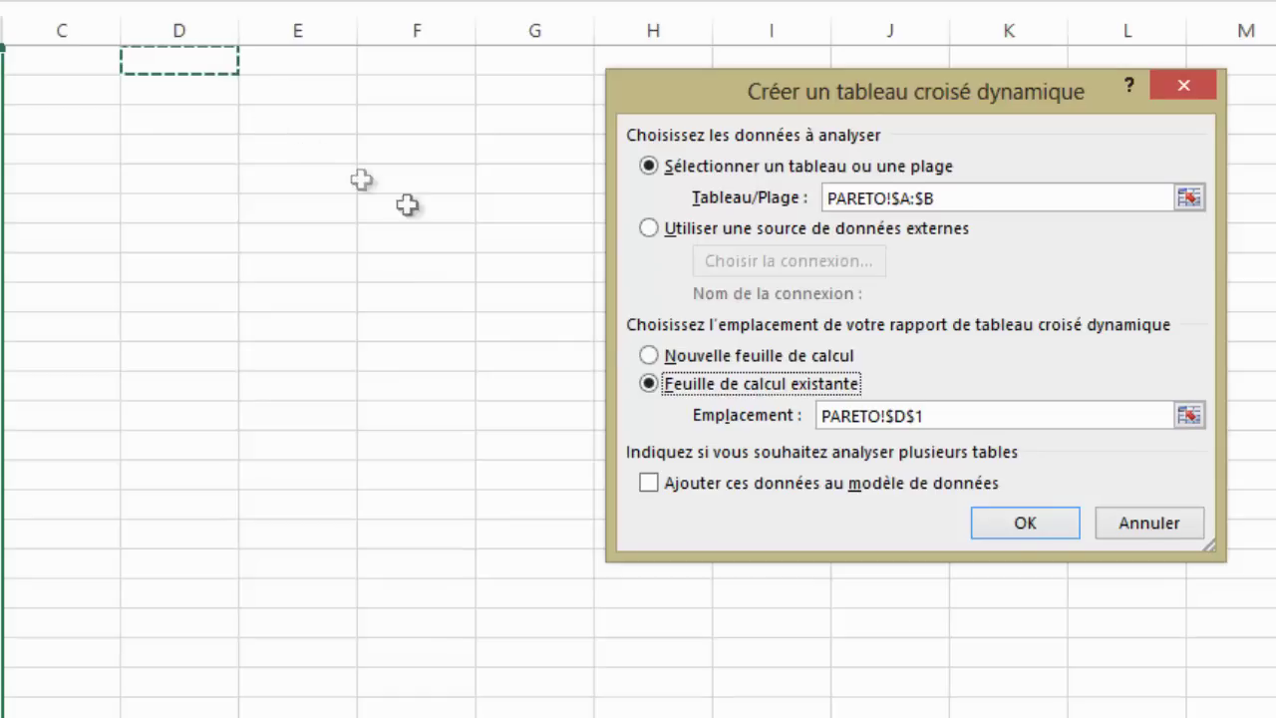
click(1036, 529)
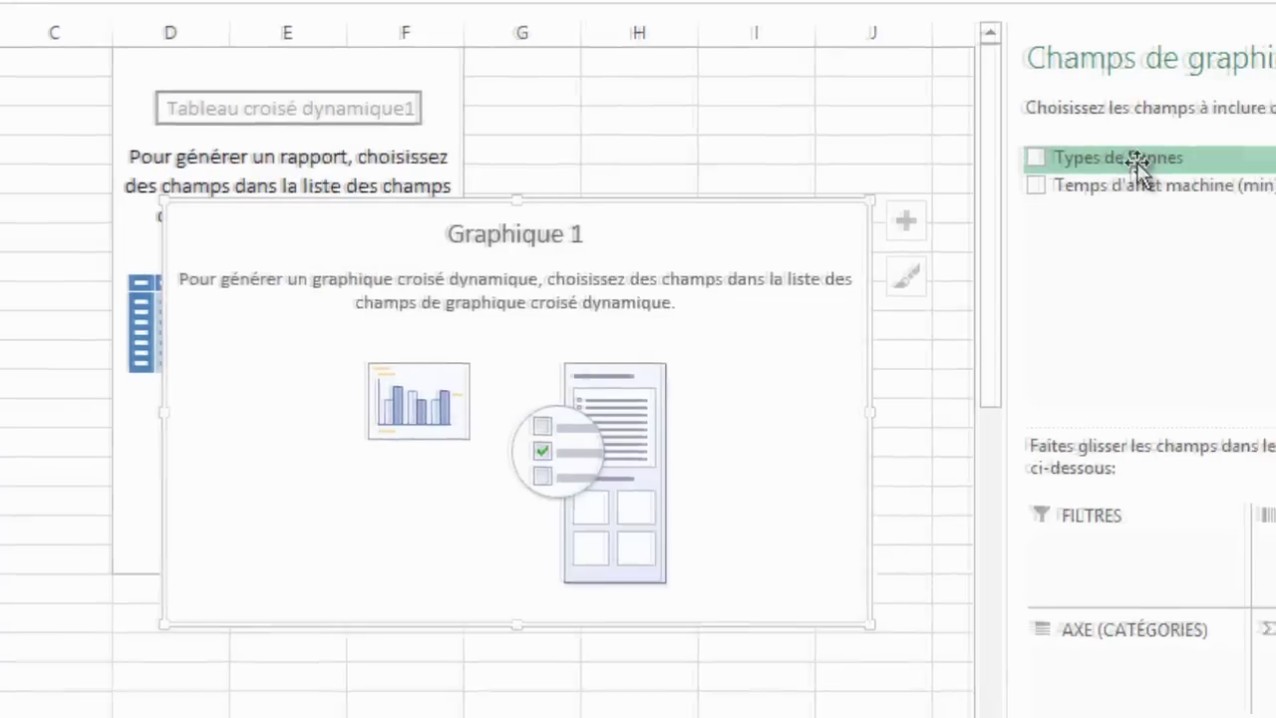
Step: Put Types de Pannes on the category axis, move the chart below the table, and add Temps d'arret machine to values
drag(1137, 162, 982, 633)
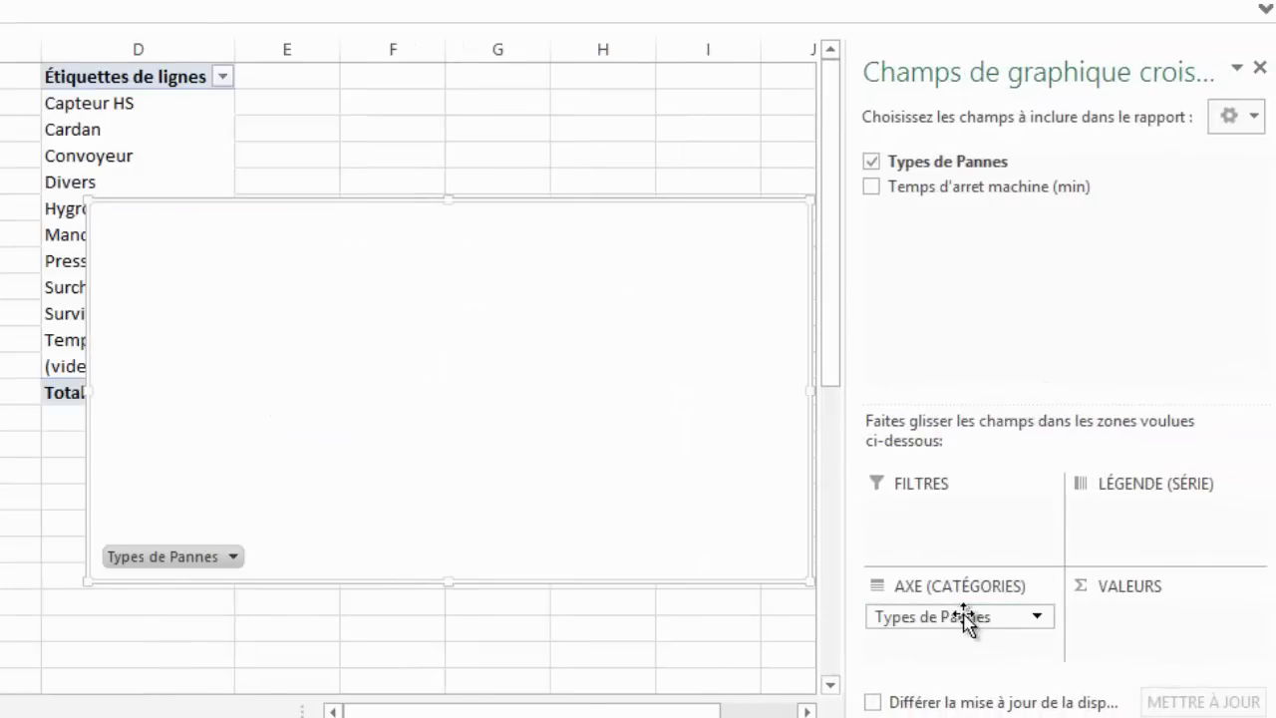
mouse_move(521, 199)
mouse_down()
mouse_move(517, 401)
mouse_move(475, 405)
mouse_up()
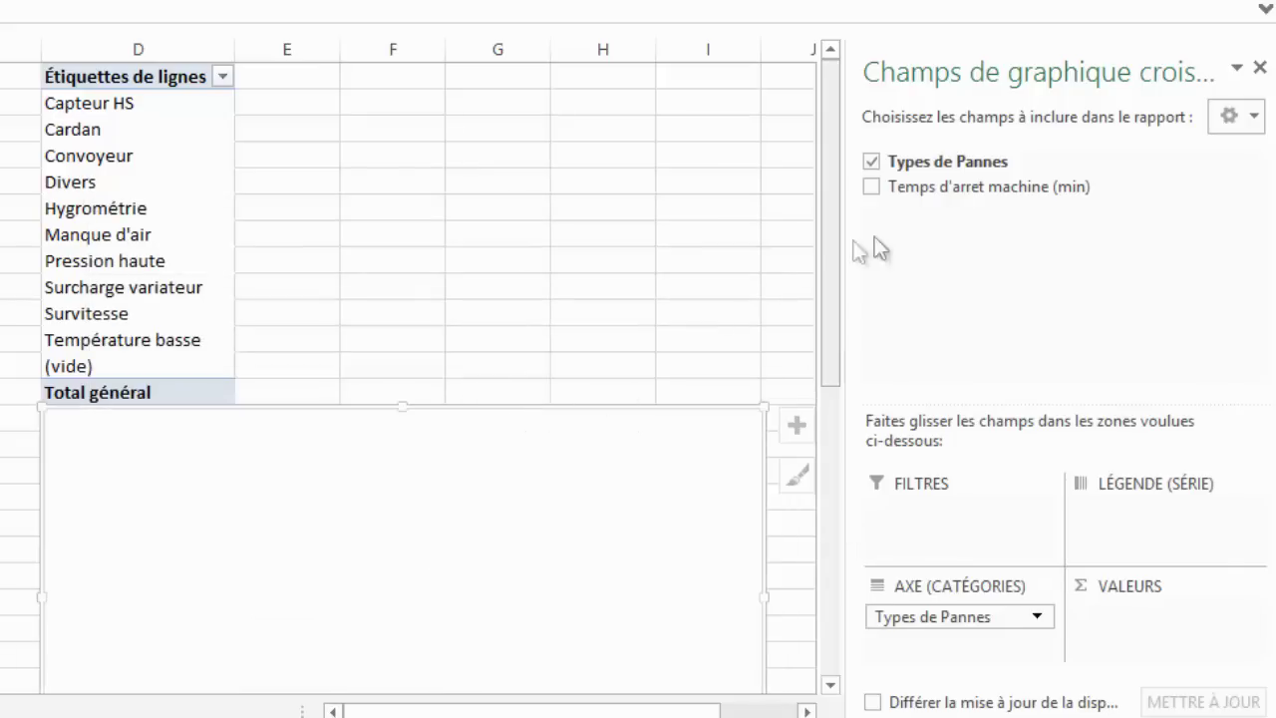
mouse_move(940, 194)
mouse_down()
mouse_move(1157, 636)
mouse_move(1161, 624)
mouse_up()
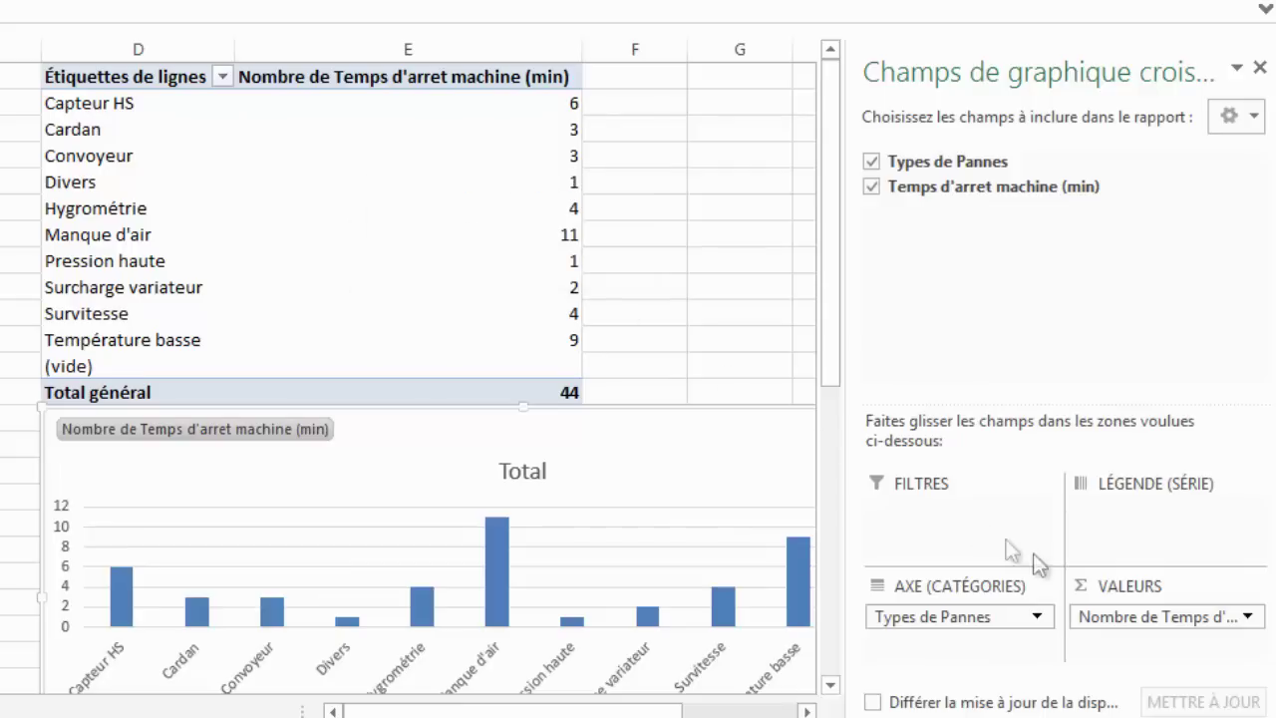
Step: Change the downtime value field from Count to Somme, giving a 114.8 total
click(1193, 616)
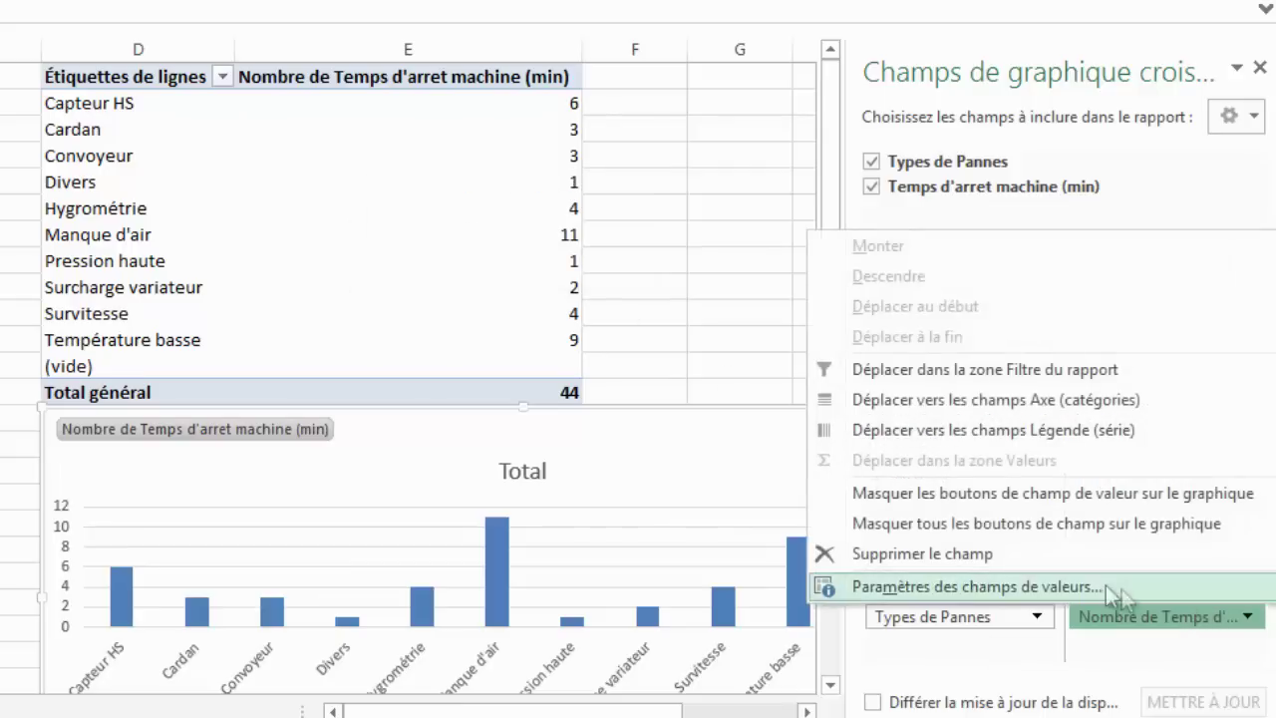
click(1087, 590)
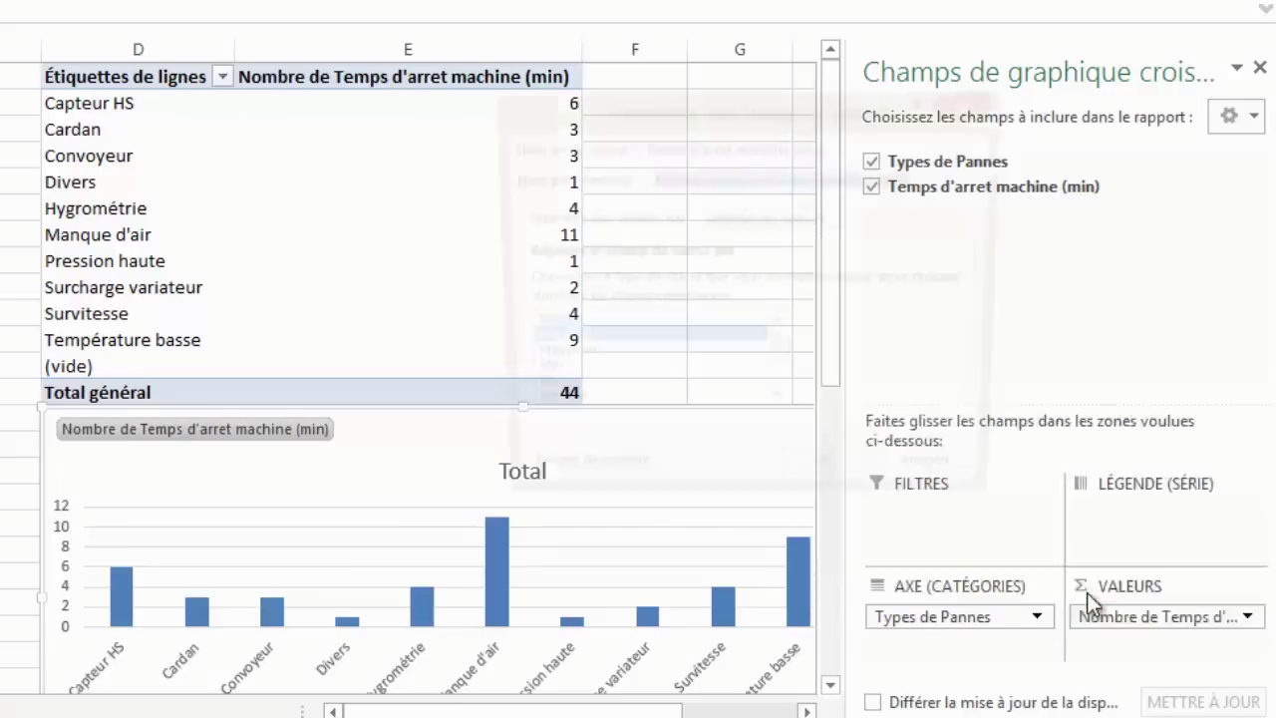
click(551, 326)
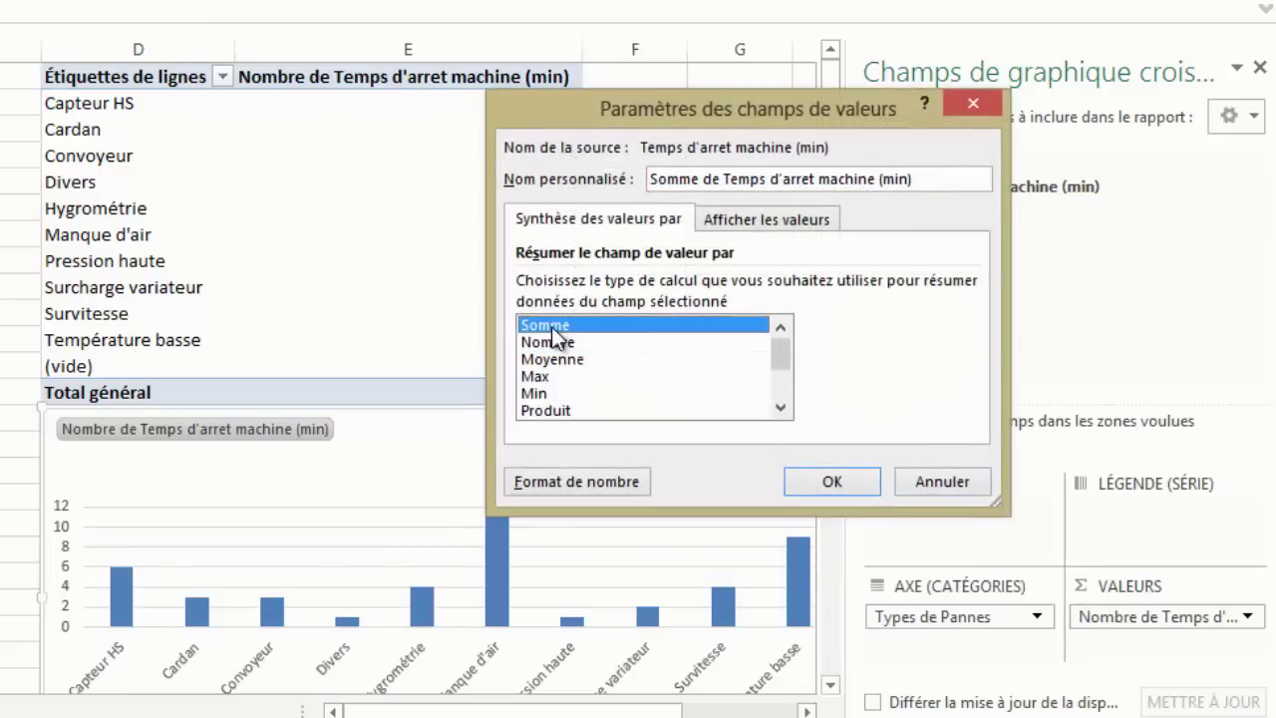
click(843, 480)
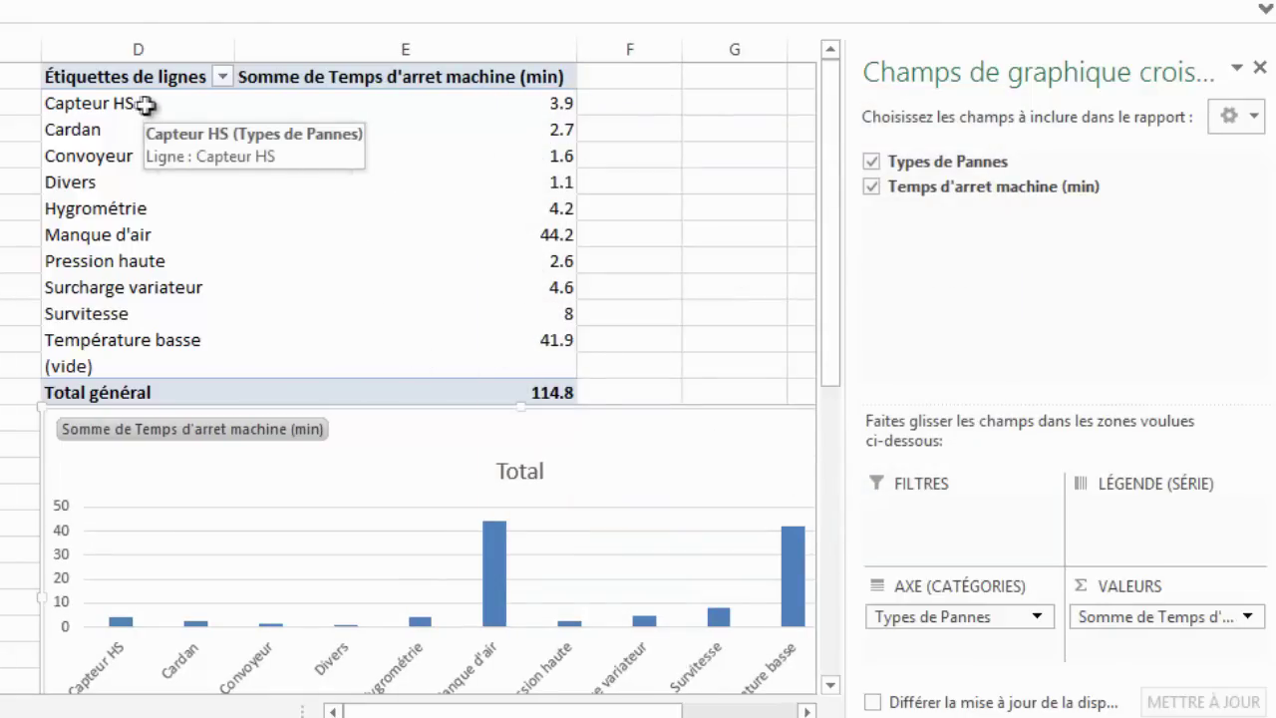
click(562, 104)
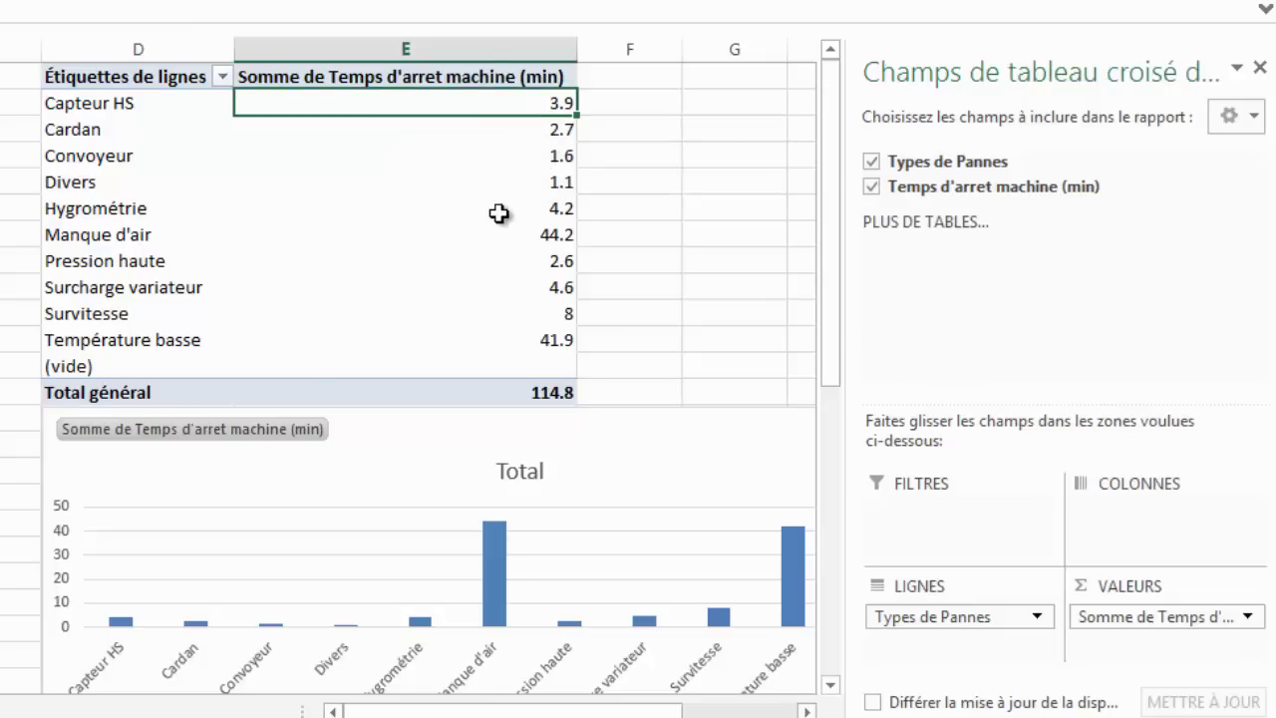
mouse_move(426, 207)
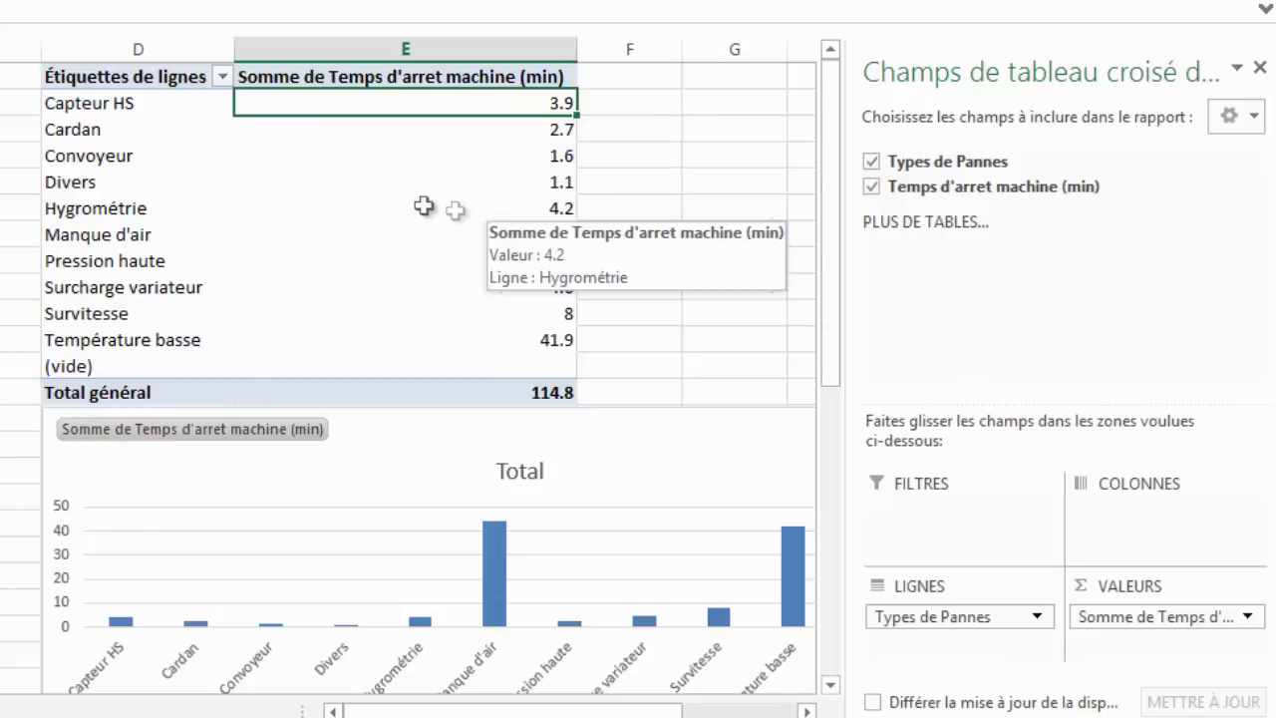
click(120, 134)
click(521, 134)
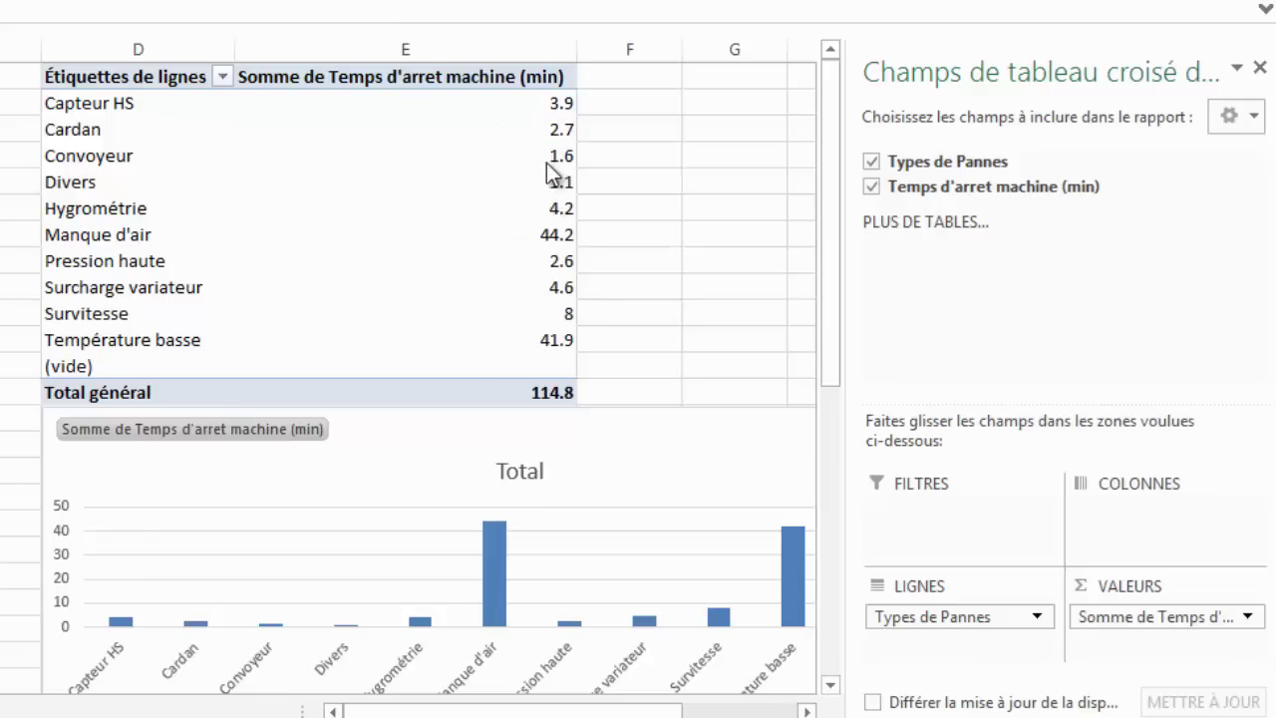
Step: Sort the downtime sums E3:E13 largest to smallest, with Manque d'air (44.2) first
click(499, 103)
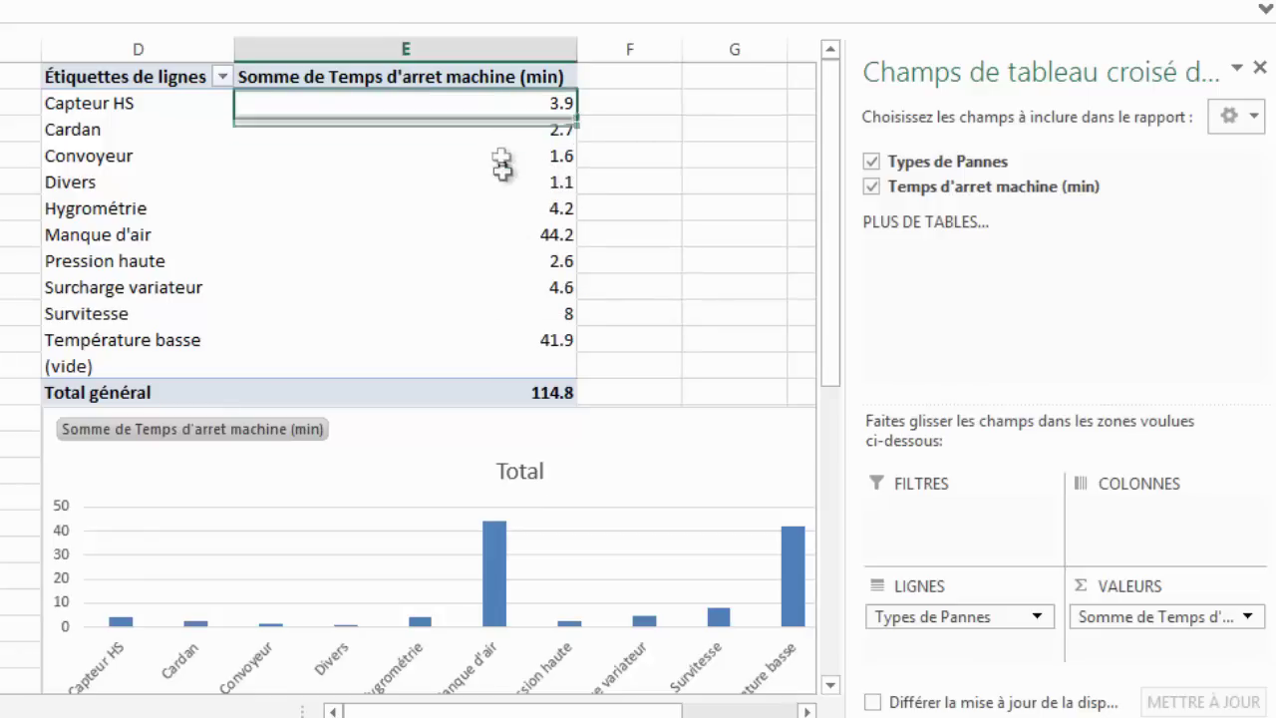
drag(501, 165, 506, 341)
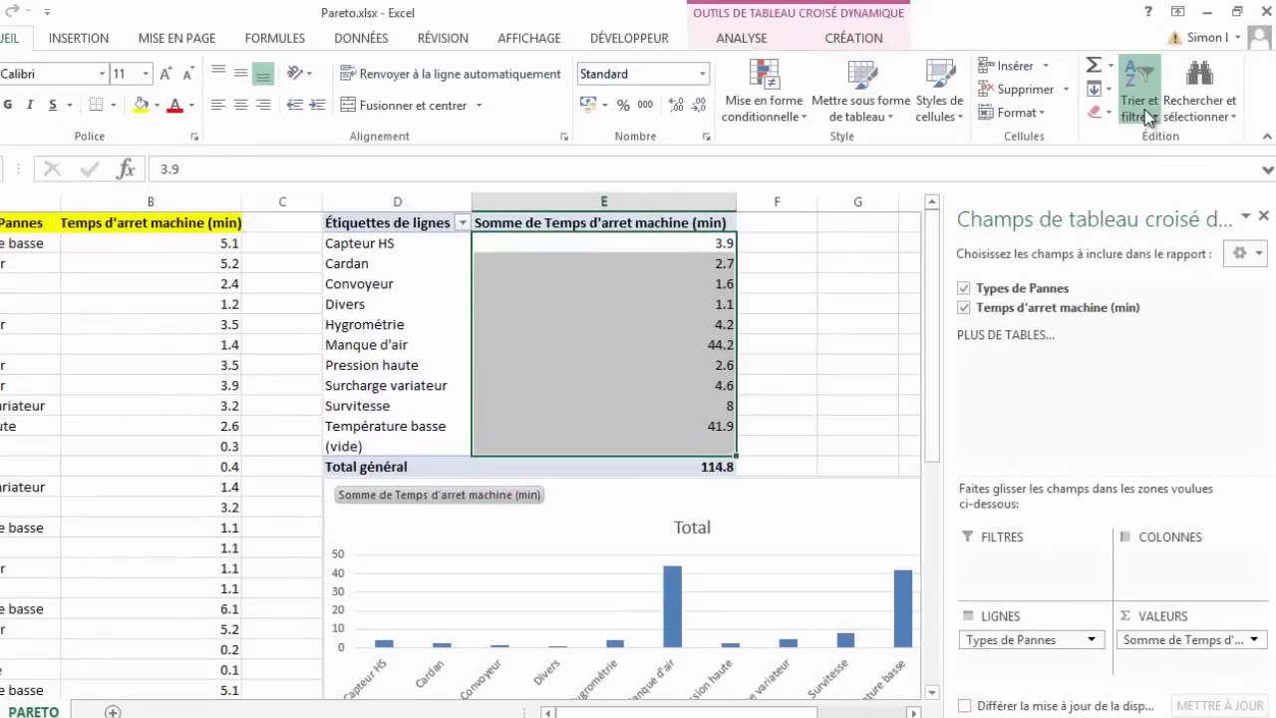
click(1149, 117)
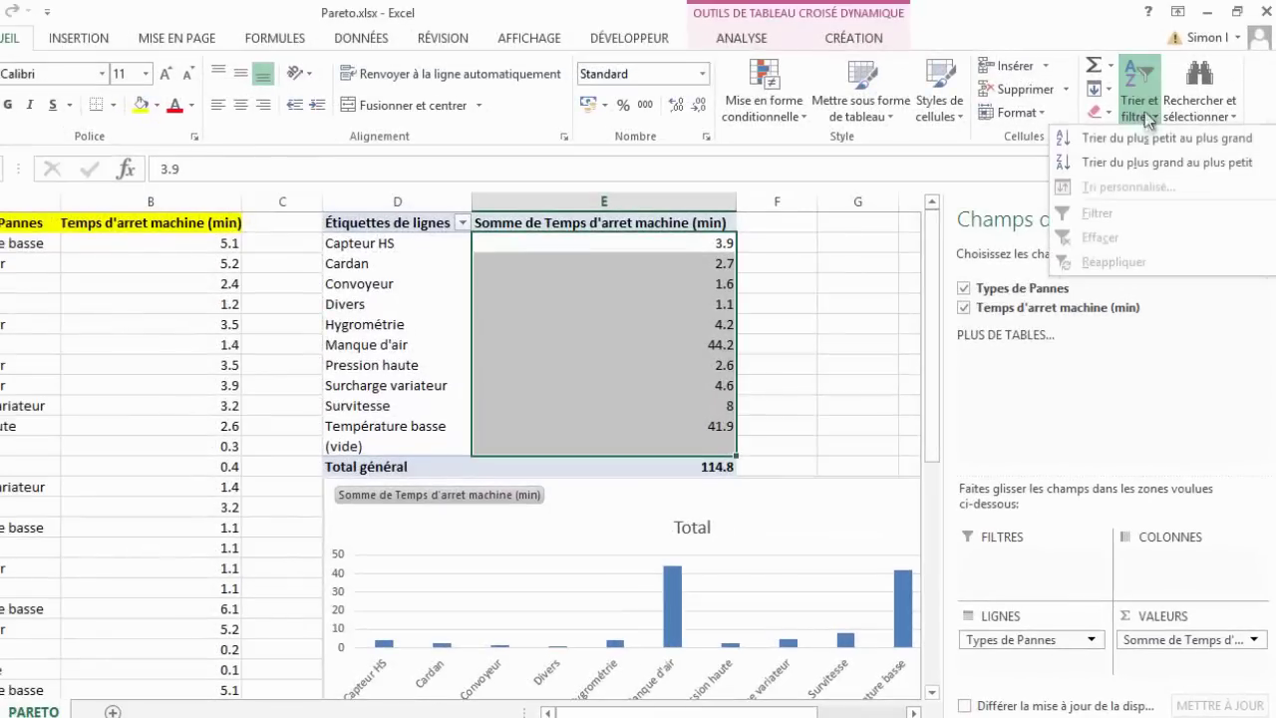
click(1150, 164)
click(410, 248)
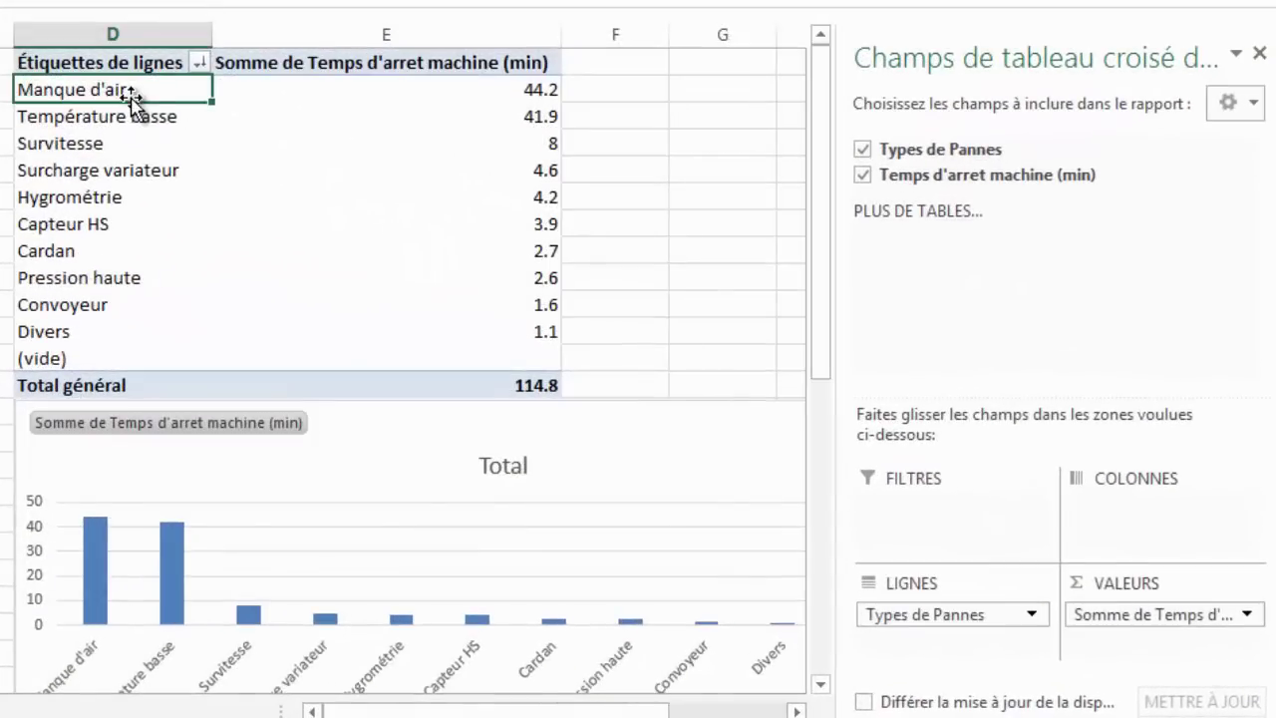
drag(133, 95, 439, 89)
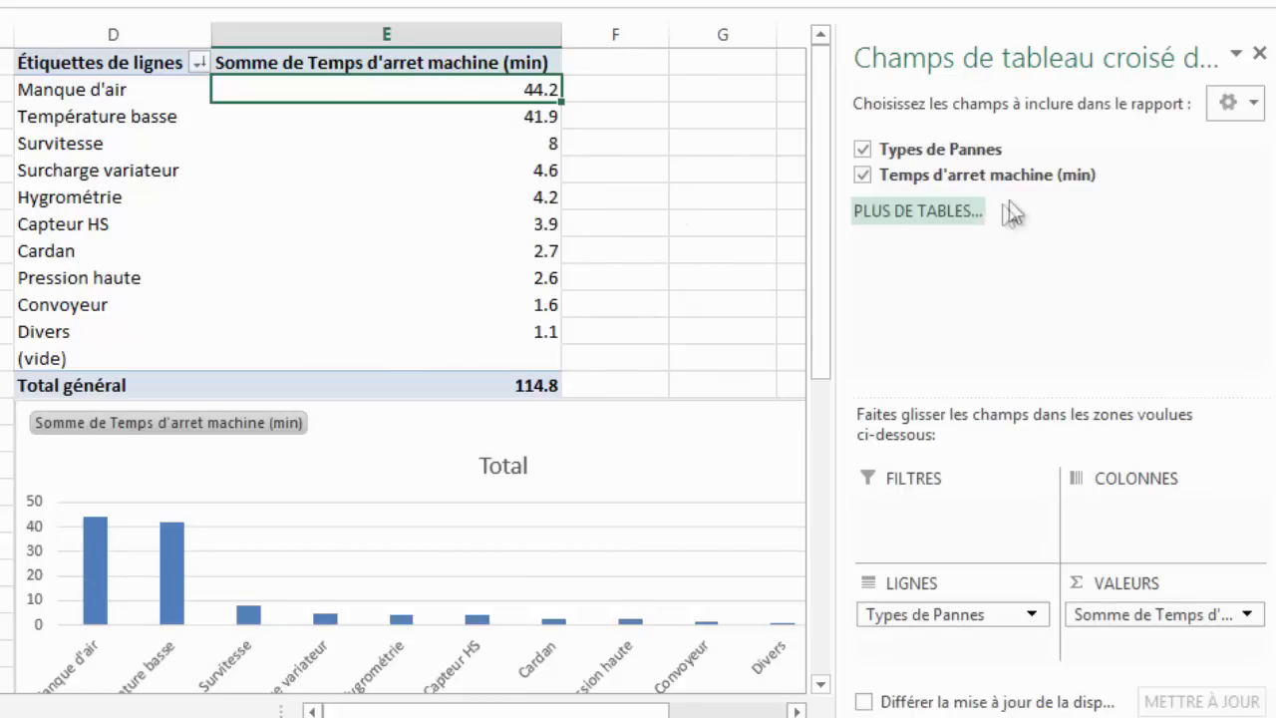
Step: Add downtime to values again as Somme, shown as % résultat cumulé dans over Types de Pannes
mouse_move(985, 183)
mouse_down()
mouse_move(1019, 239)
mouse_move(1148, 648)
mouse_up()
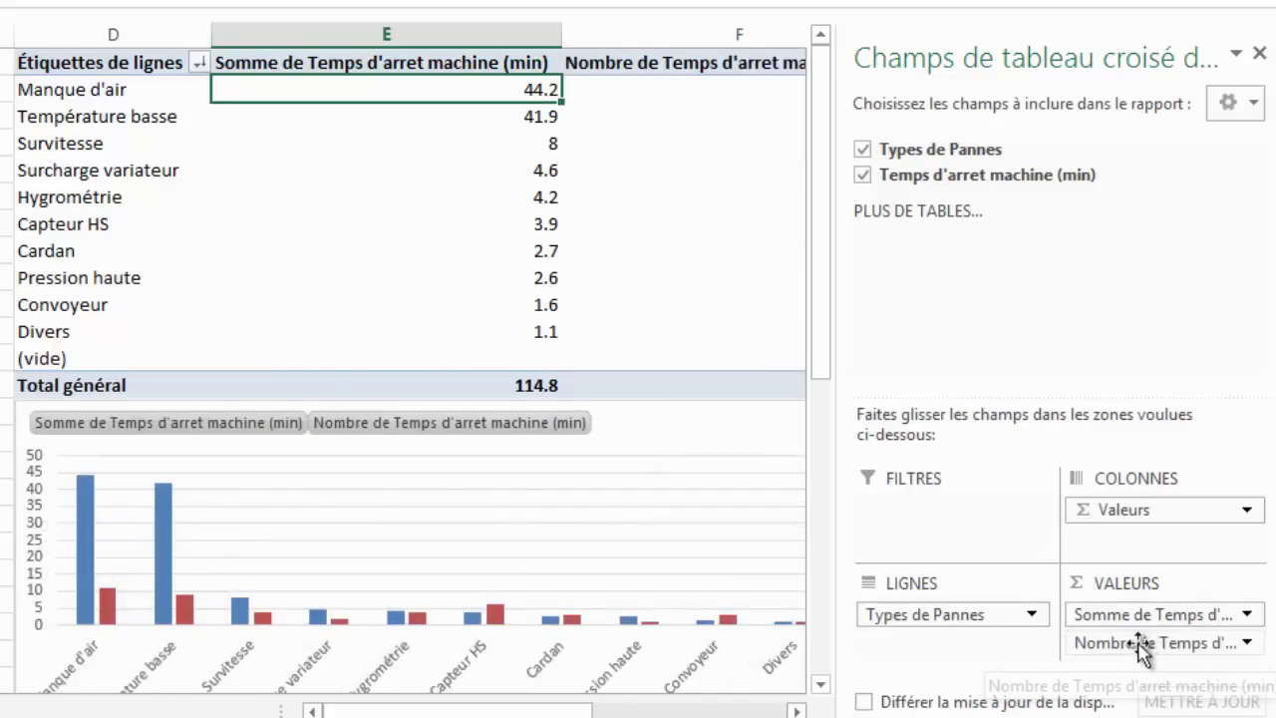
click(1144, 646)
click(1118, 615)
click(525, 316)
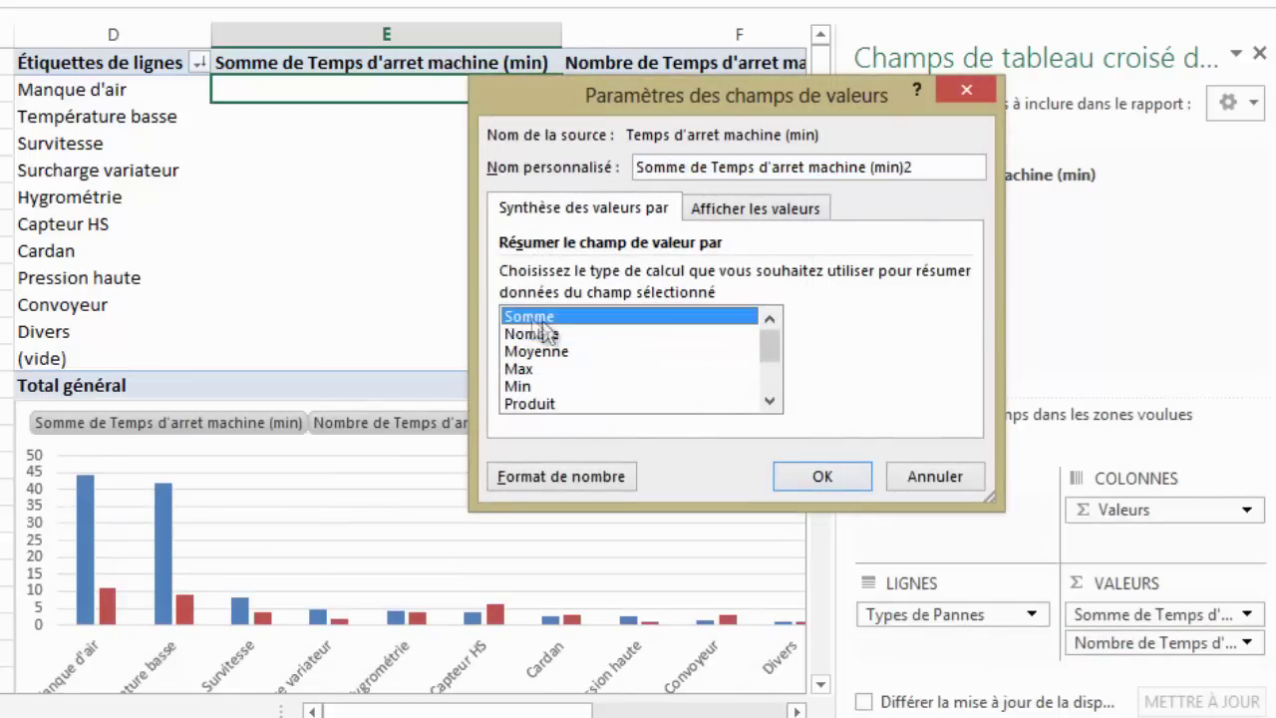
click(761, 209)
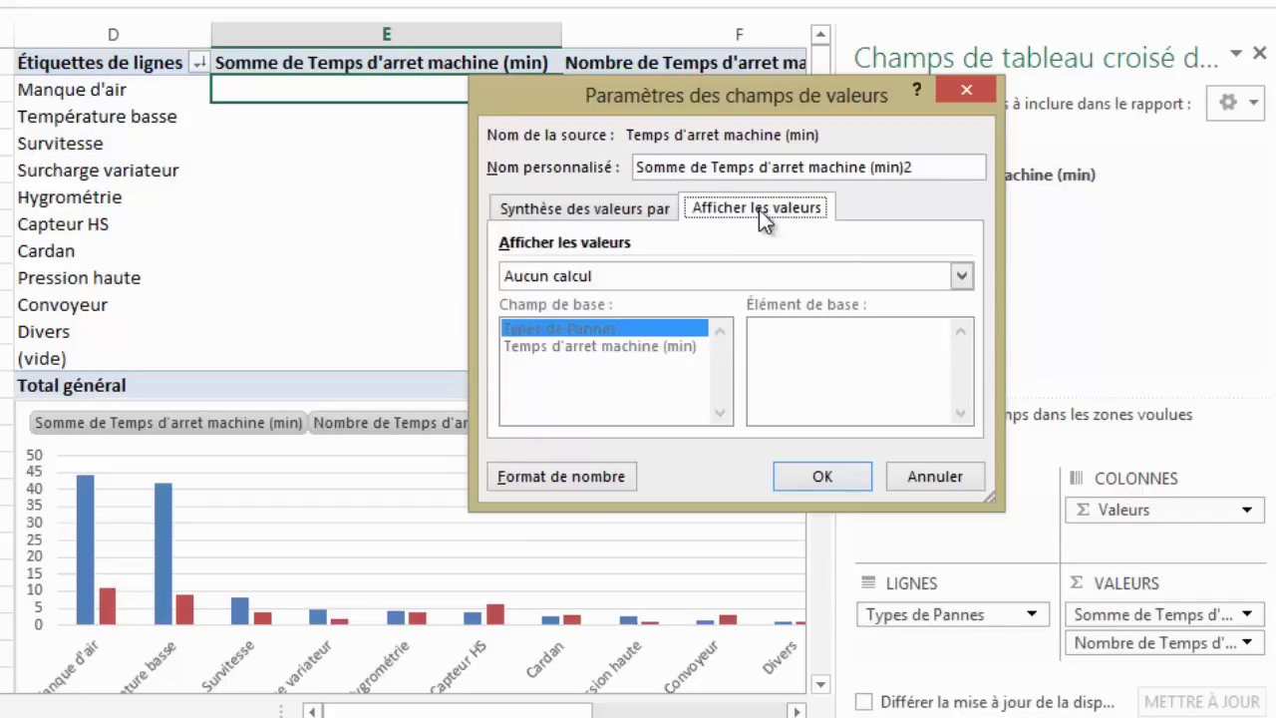
click(638, 288)
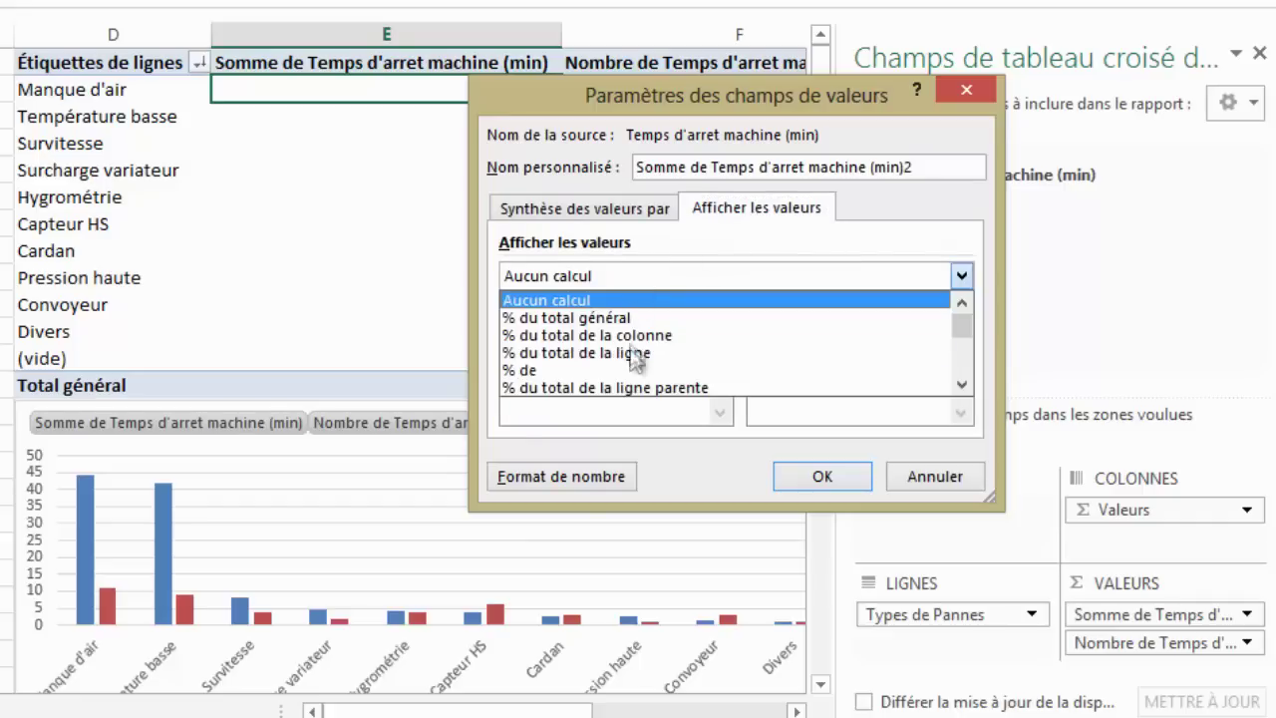
scroll(638, 353, down, 2)
scroll(639, 364, down, 2)
scroll(635, 364, down, 1)
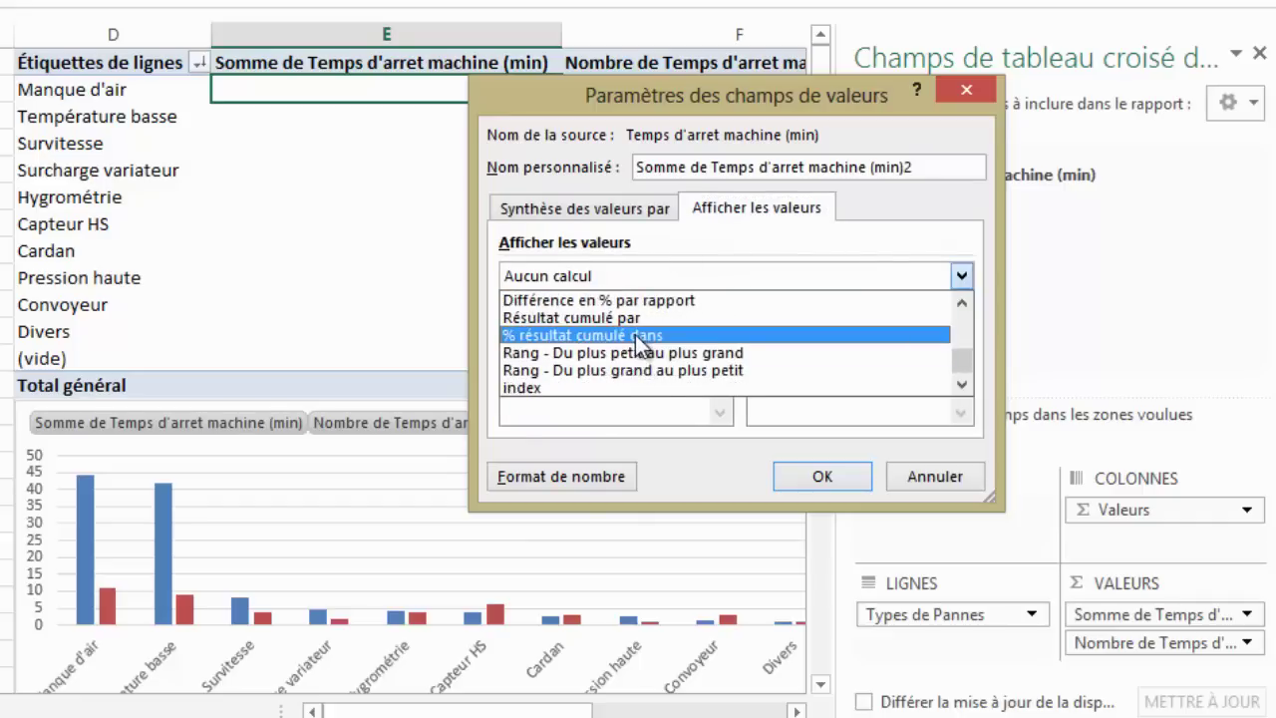
click(641, 336)
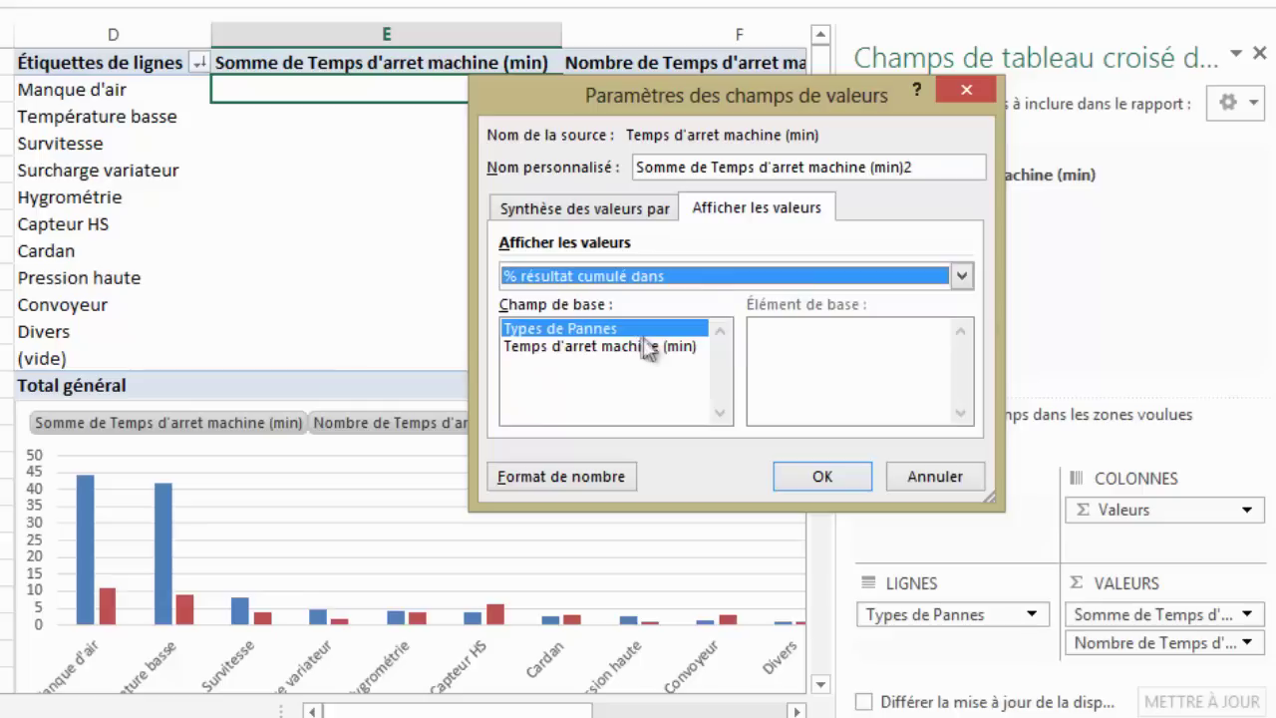
click(828, 471)
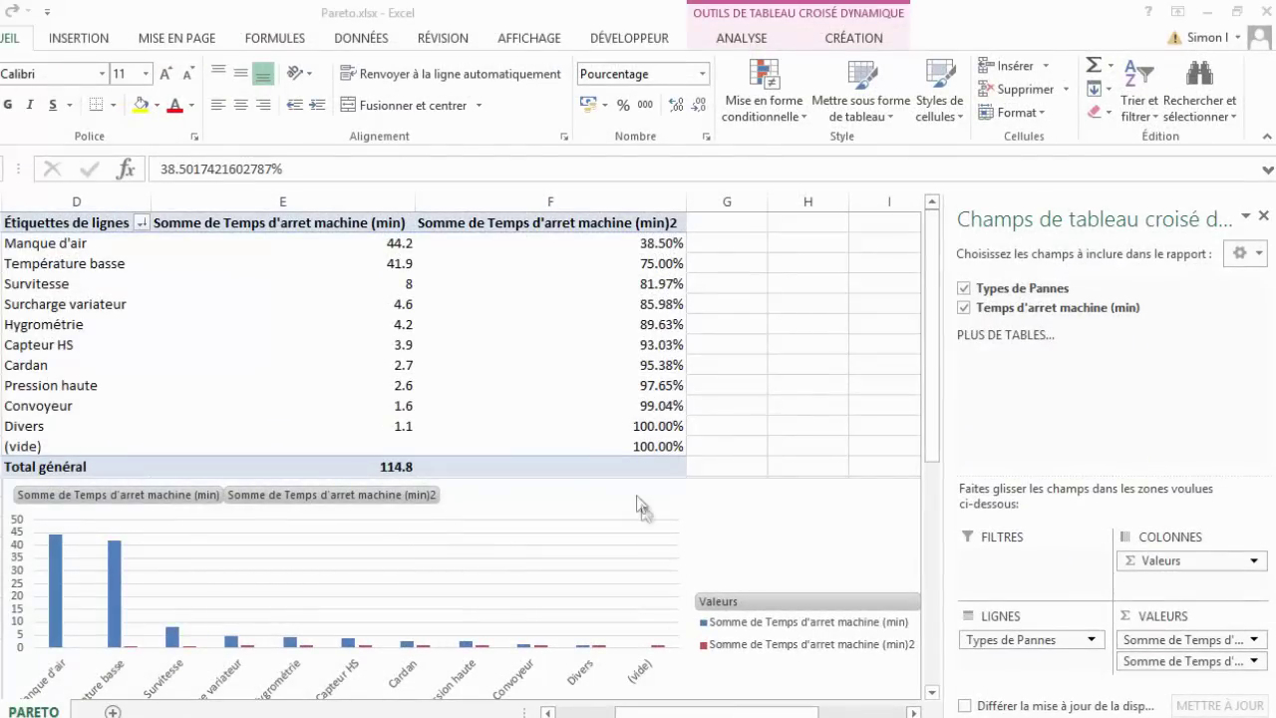
Step: Format column F as Pourcentage with 0 decimals, showing 39% to 100%
click(594, 241)
click(575, 203)
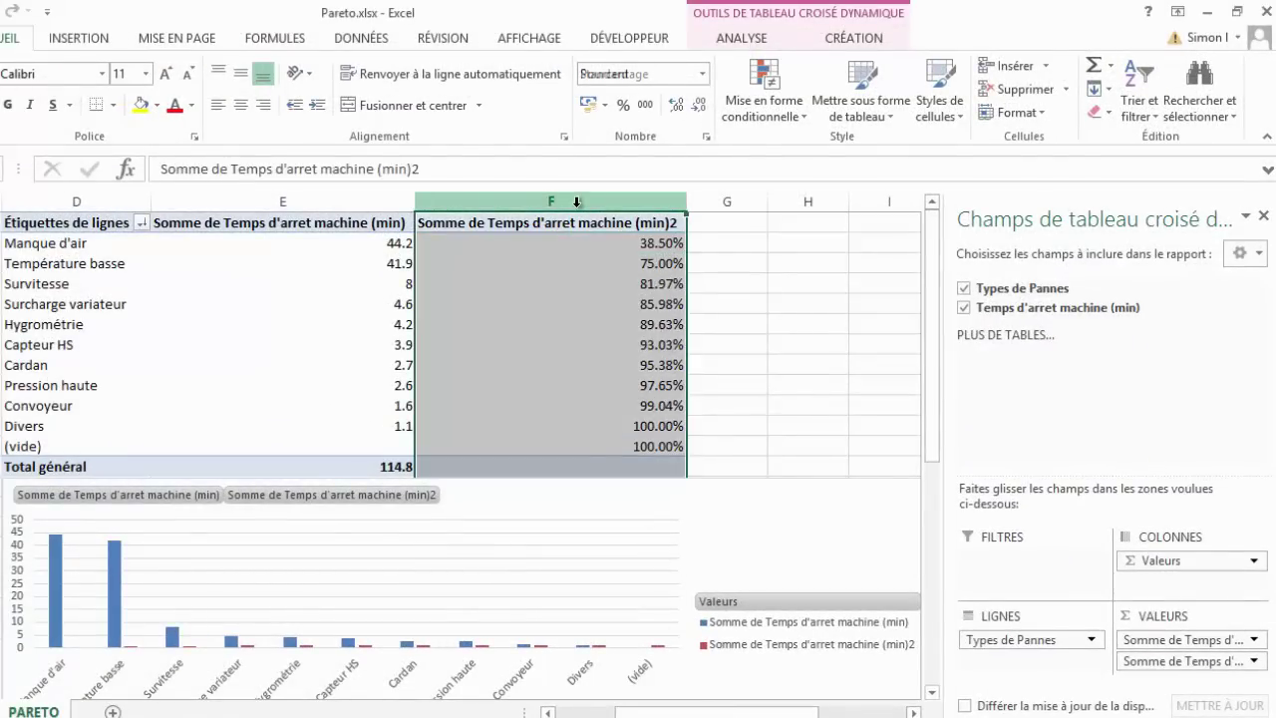
right_click(575, 207)
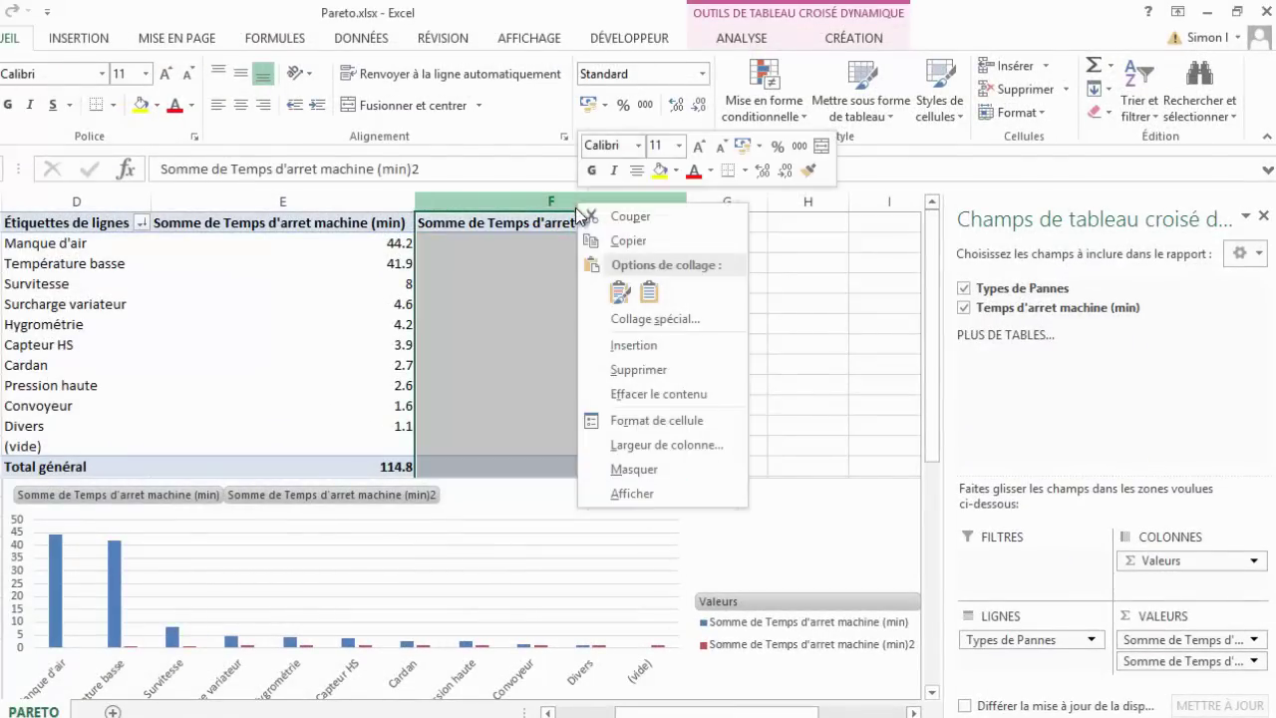
click(673, 426)
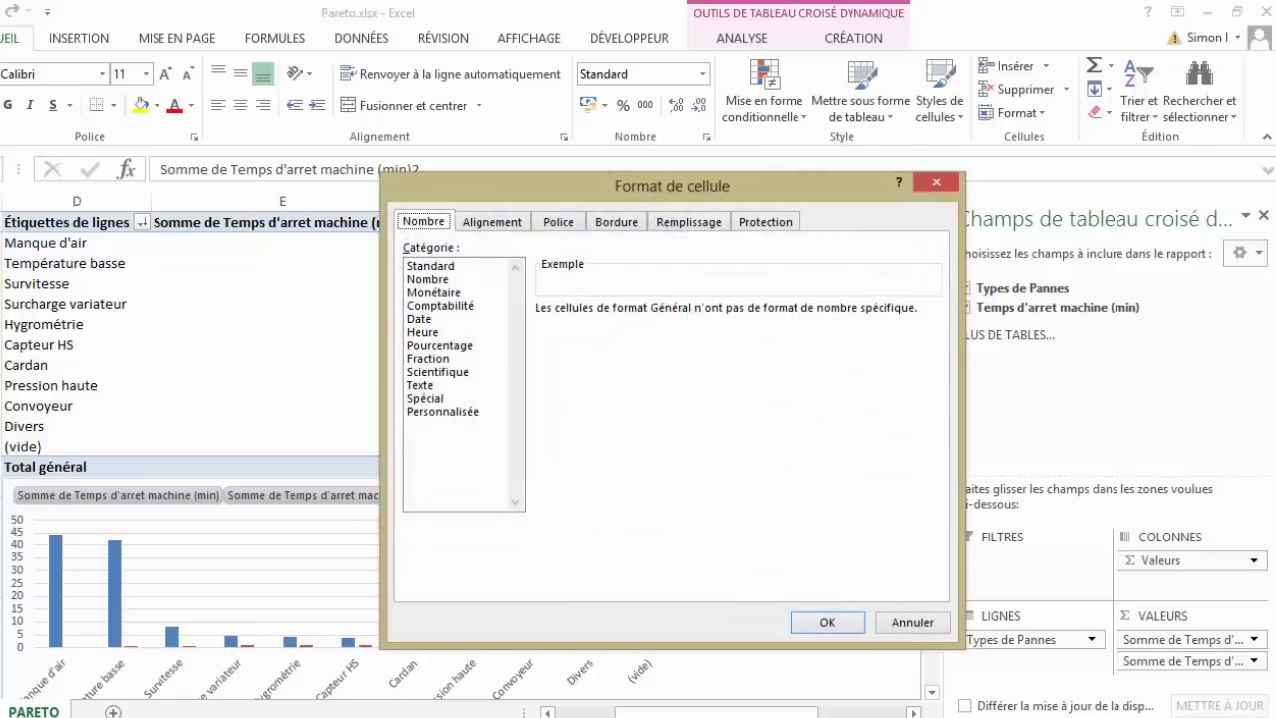
click(439, 346)
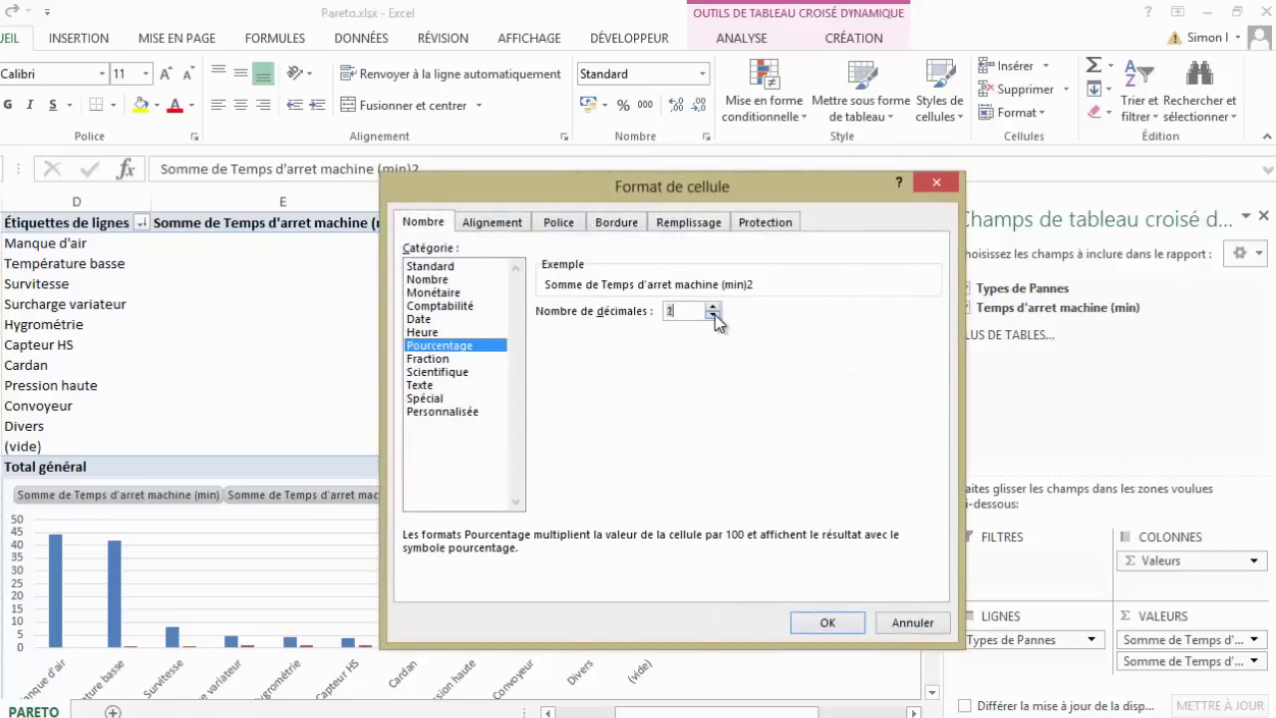
click(838, 626)
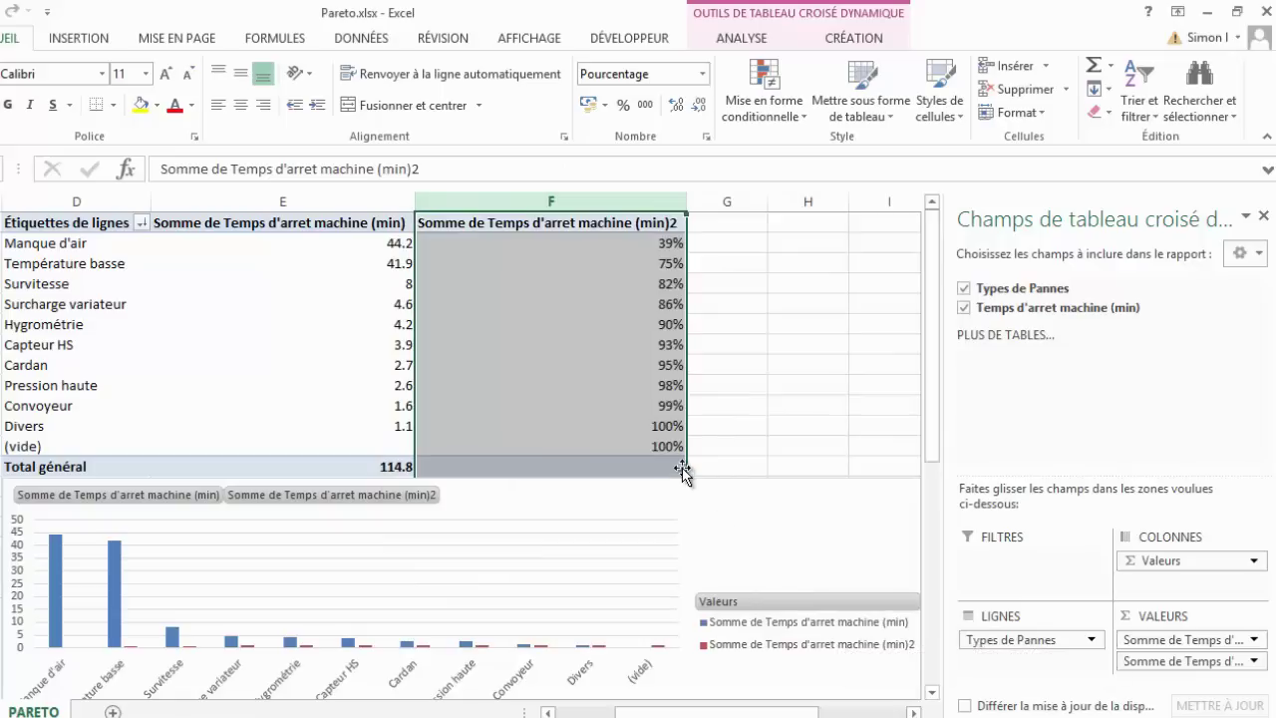
click(558, 245)
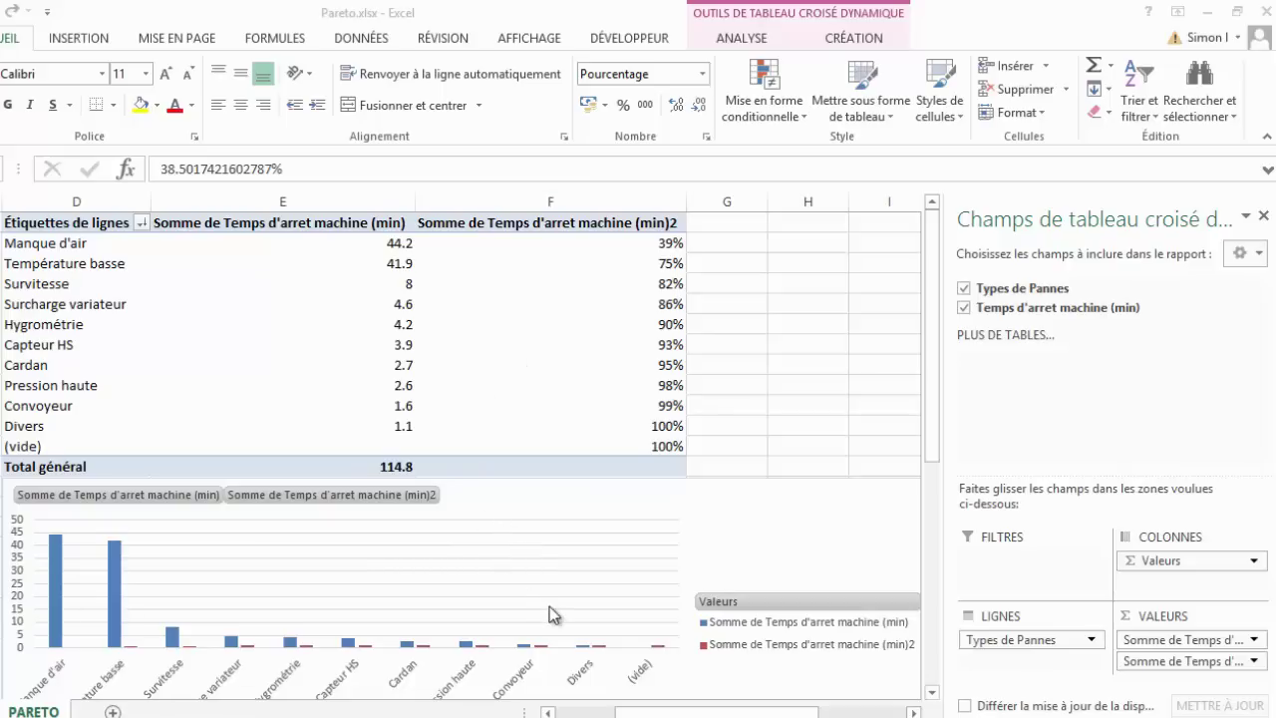
Step: Bring the pivot chart into view enlarged and select its red cumulative-percentage series
scroll(551, 614, down, 2)
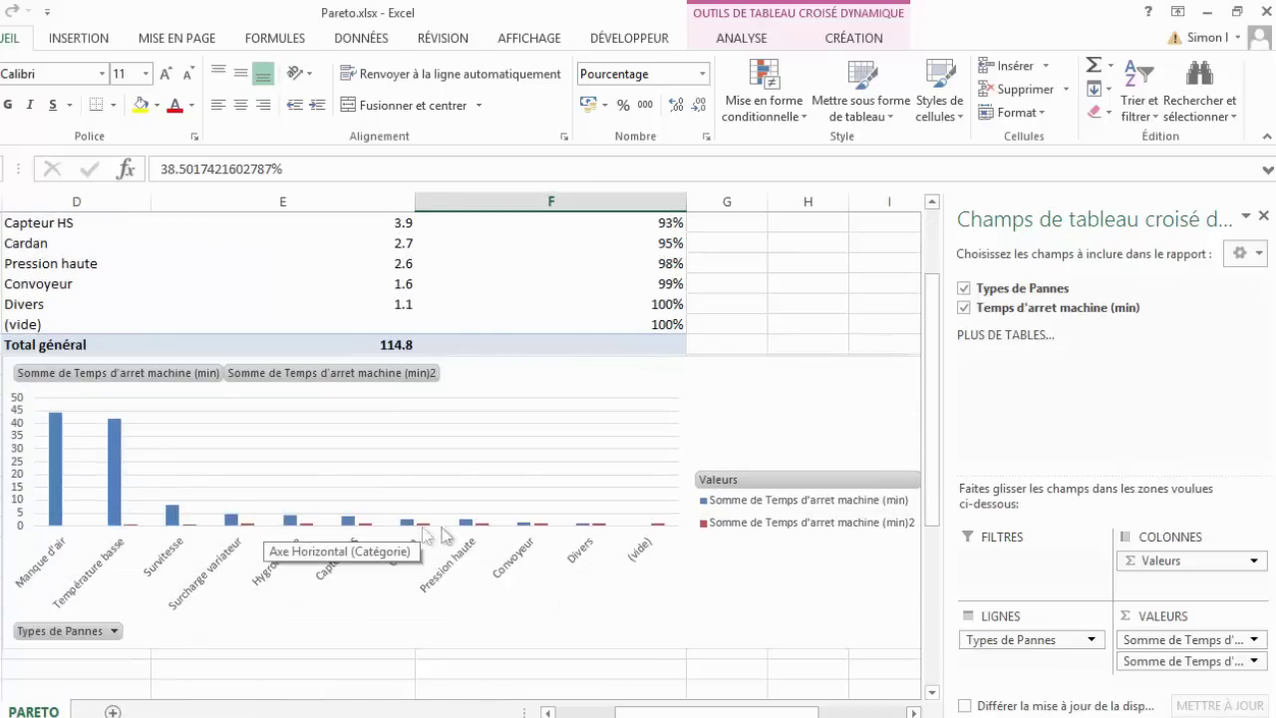
click(661, 531)
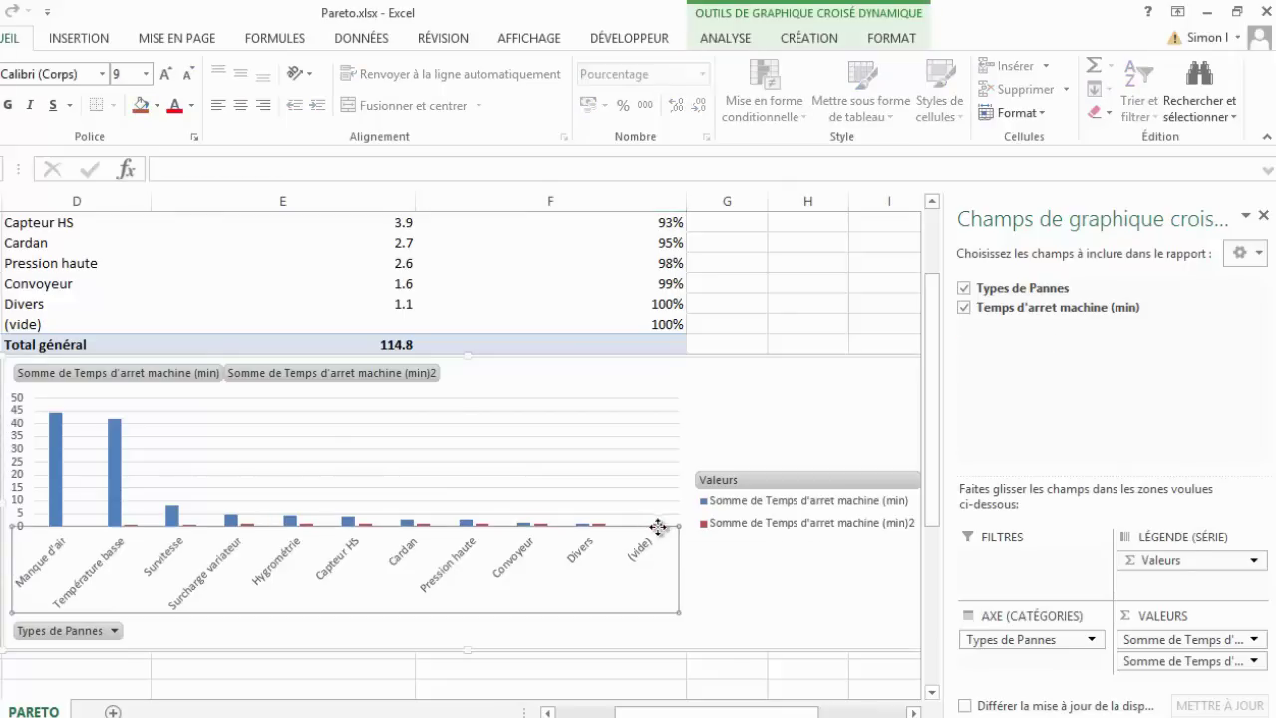
ctrl+scroll(593, 542, down, 2)
ctrl+scroll(587, 604, up, 4)
scroll(587, 611, down, 3)
ctrl+scroll(568, 568, up, 2)
scroll(556, 529, up, 2)
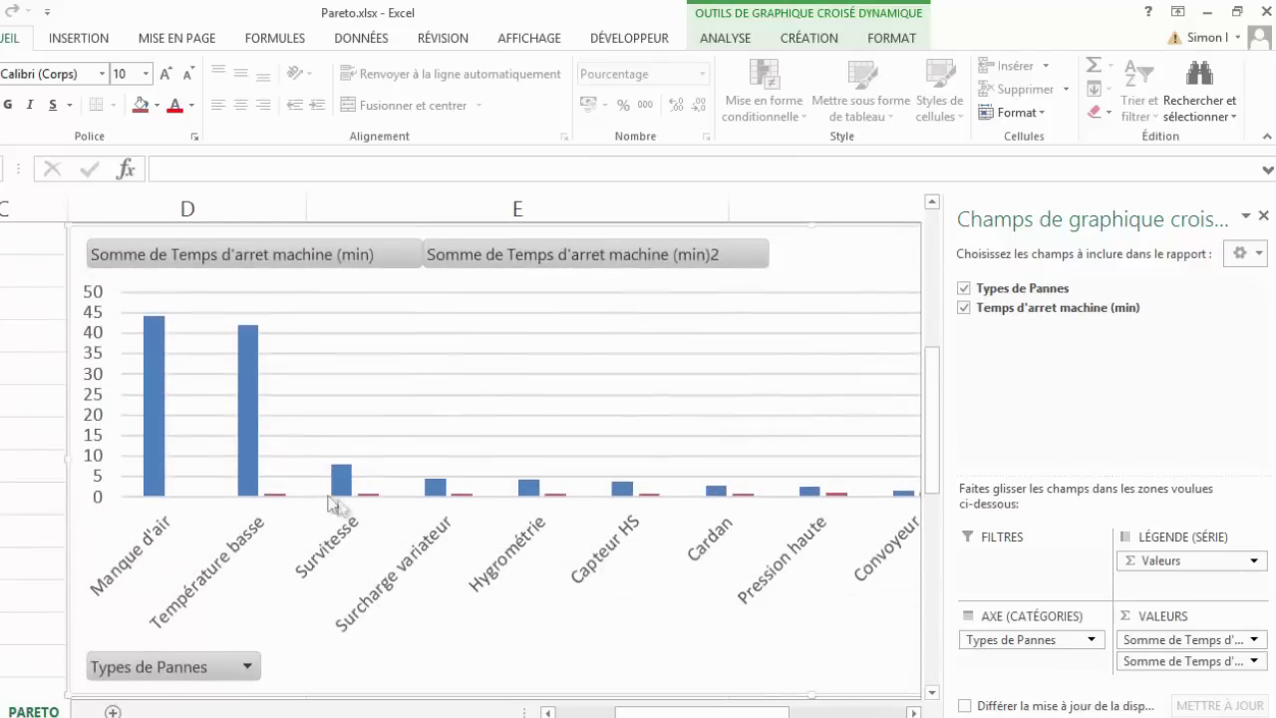
click(278, 496)
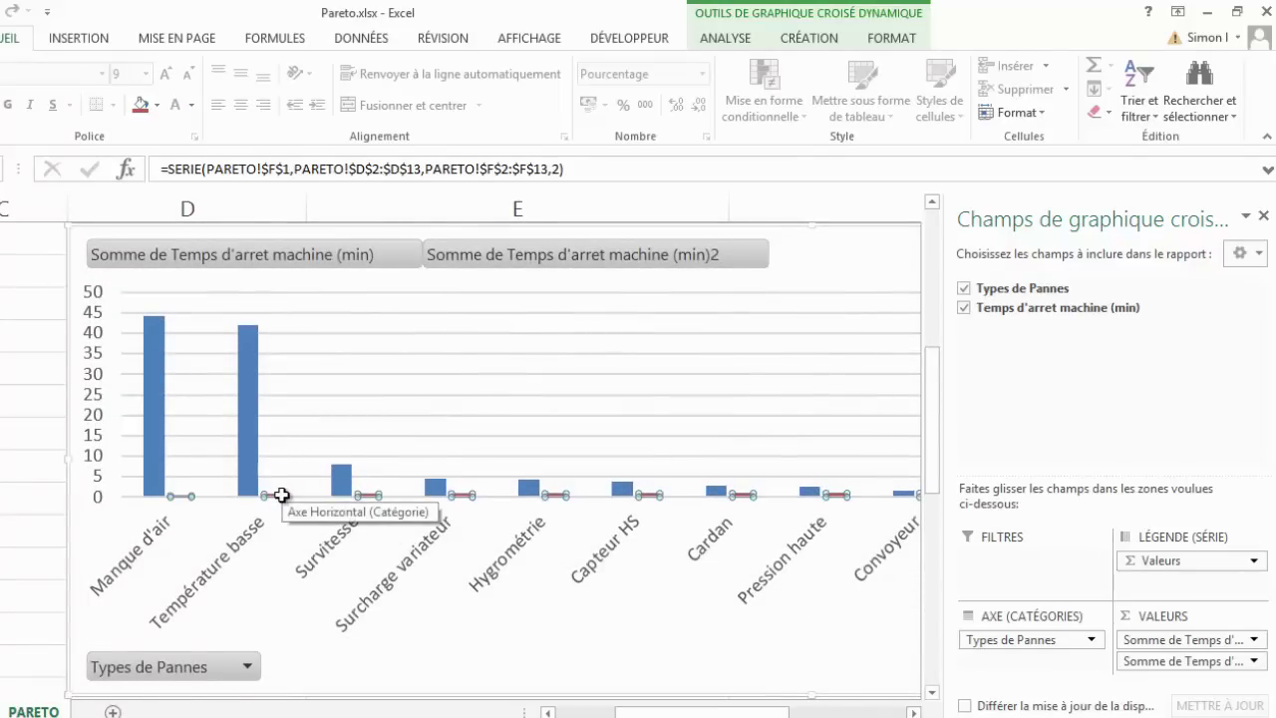
Step: Move the red cumulative-percentage series onto the secondary axis (Axe secondaire)
right_click(283, 496)
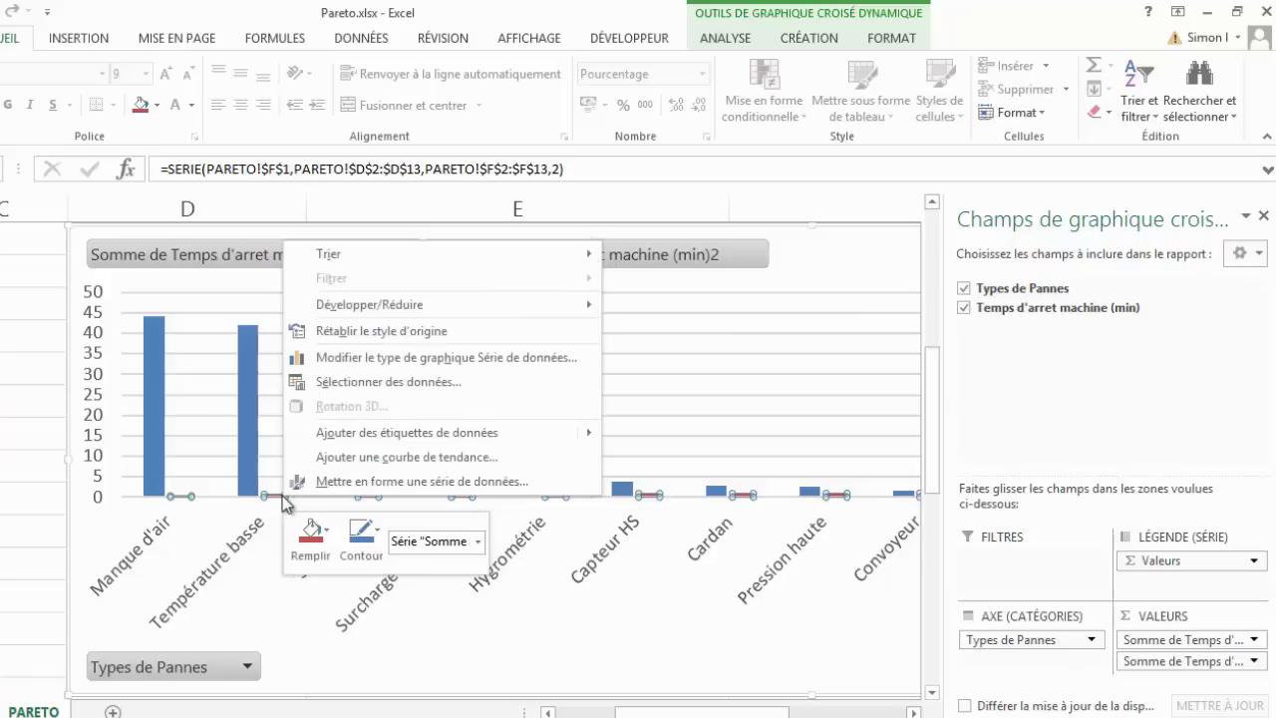
click(360, 485)
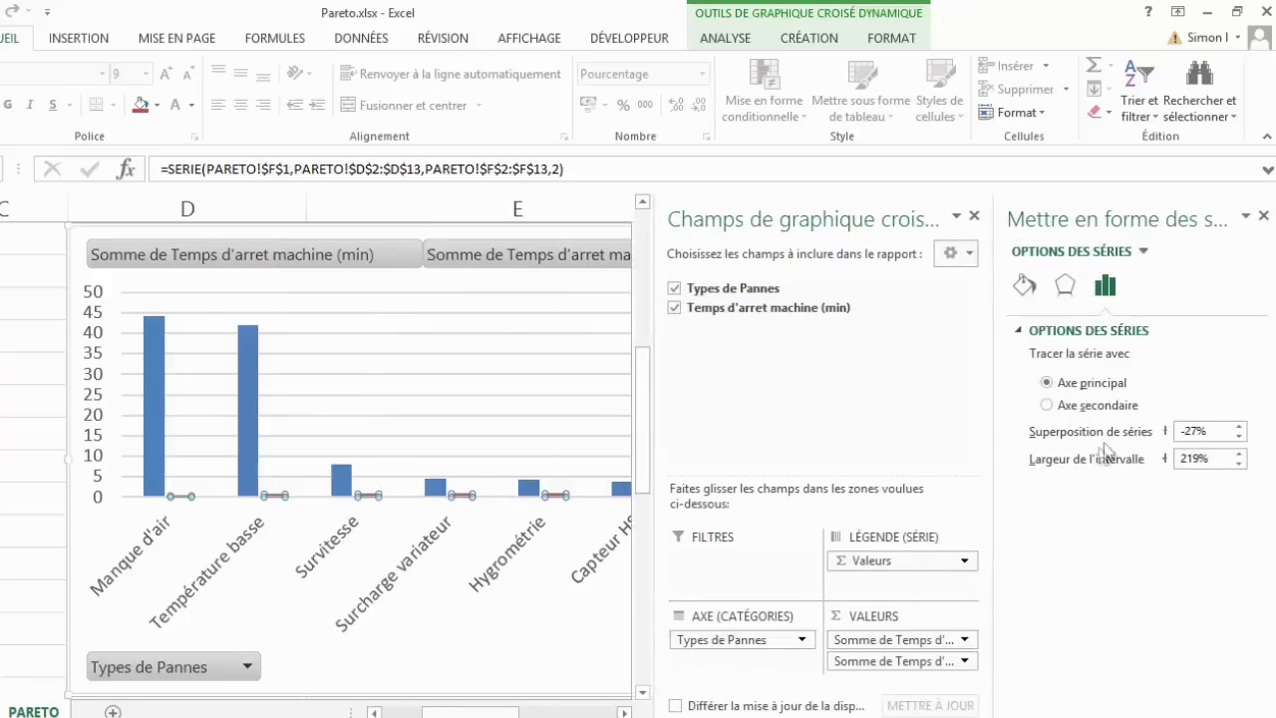
click(1047, 405)
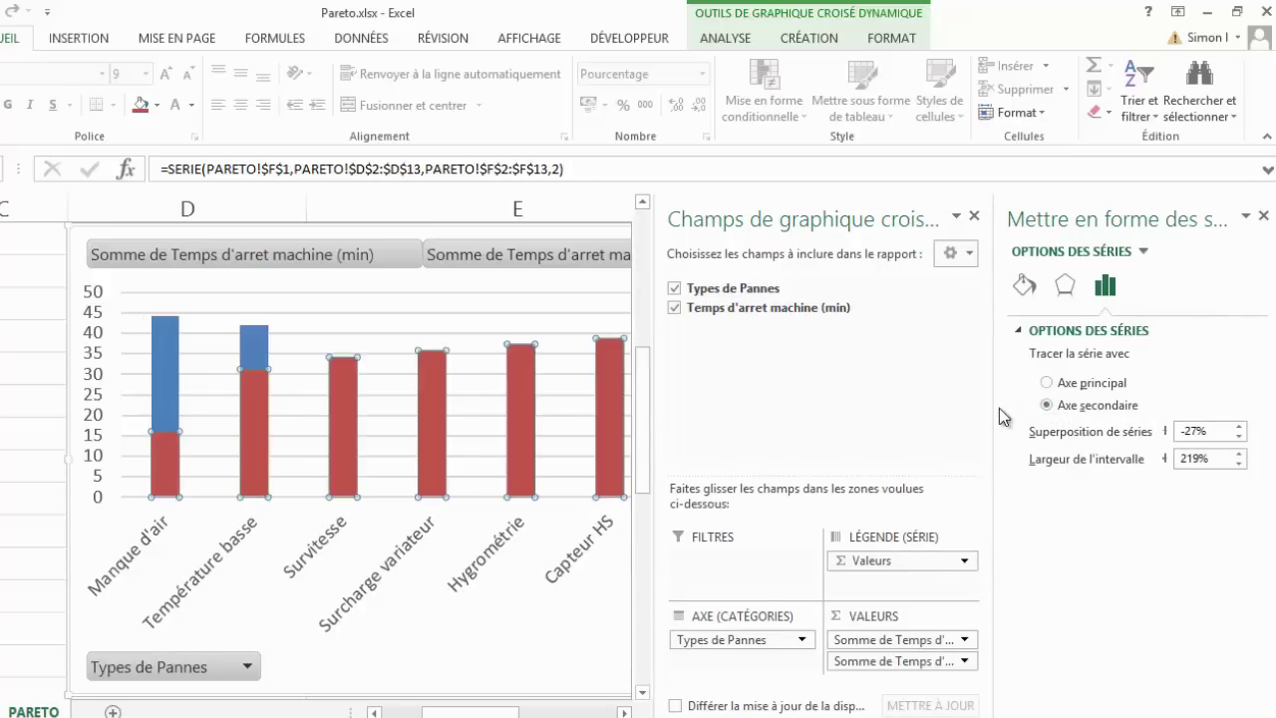
mouse_move(504, 423)
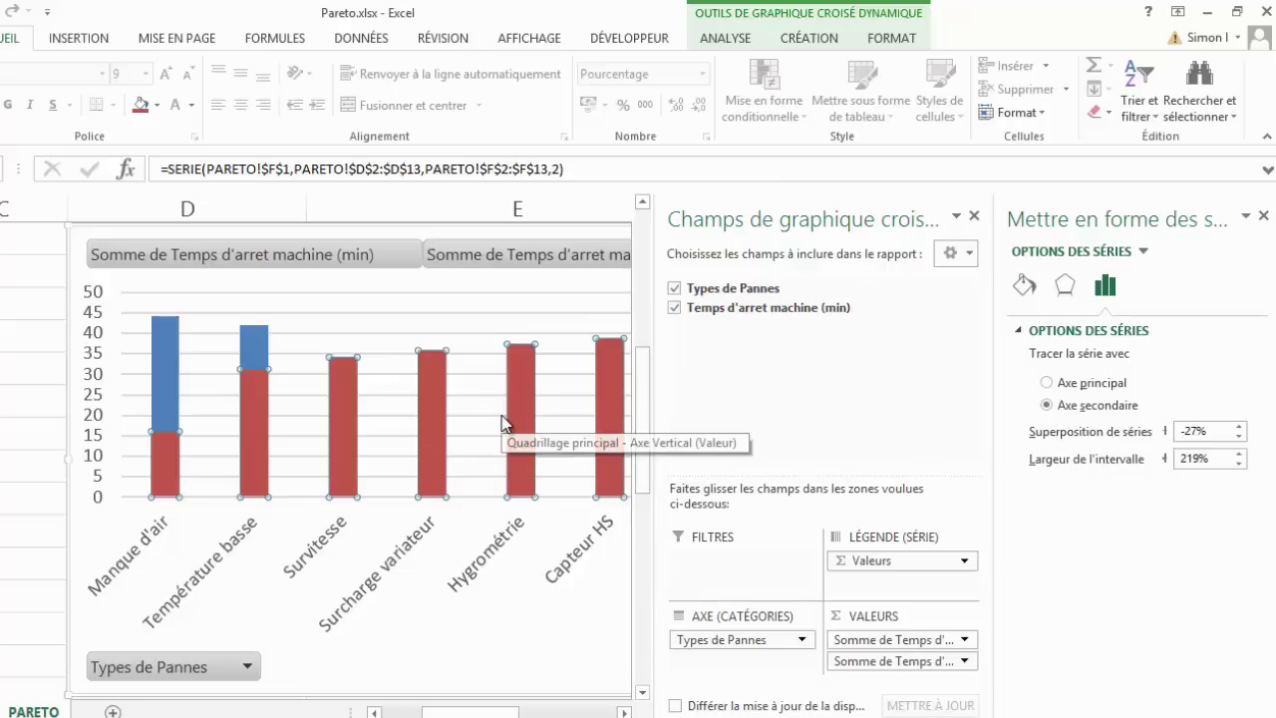
right_click(439, 392)
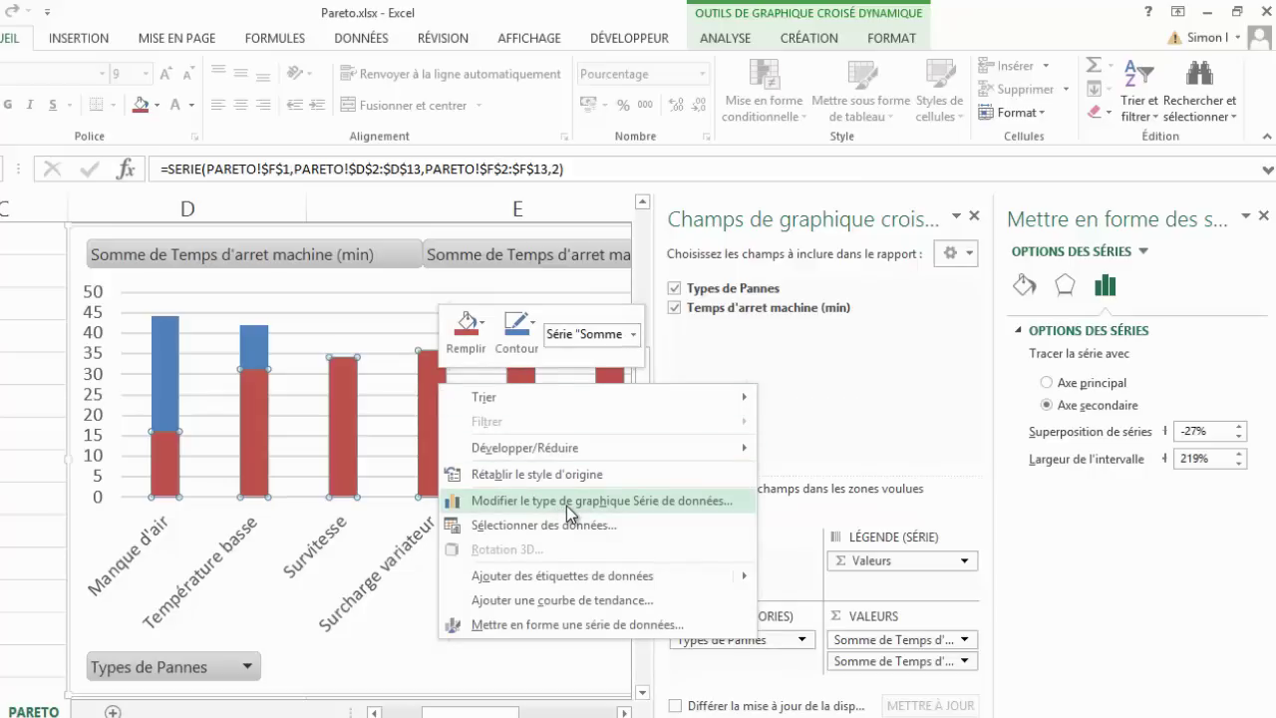
Step: Change the cumulative-percentage series to a line in a column-line combo chart and close the format pane
click(566, 501)
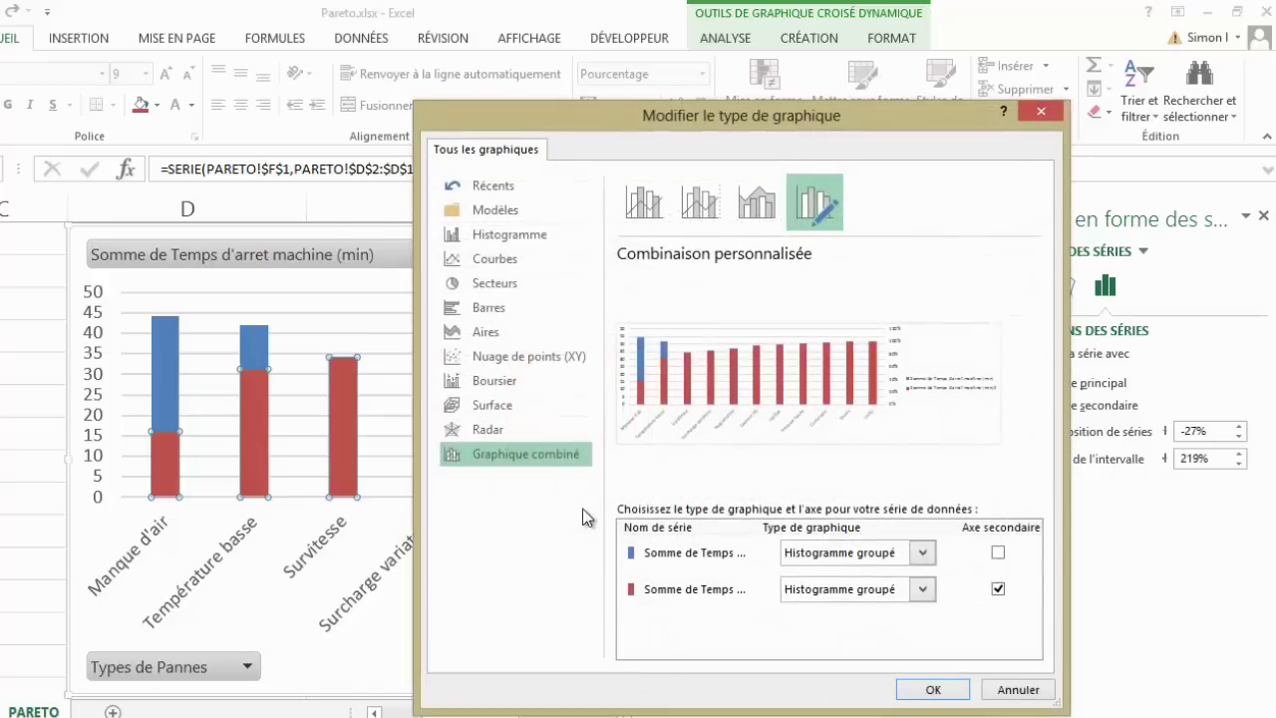
click(926, 590)
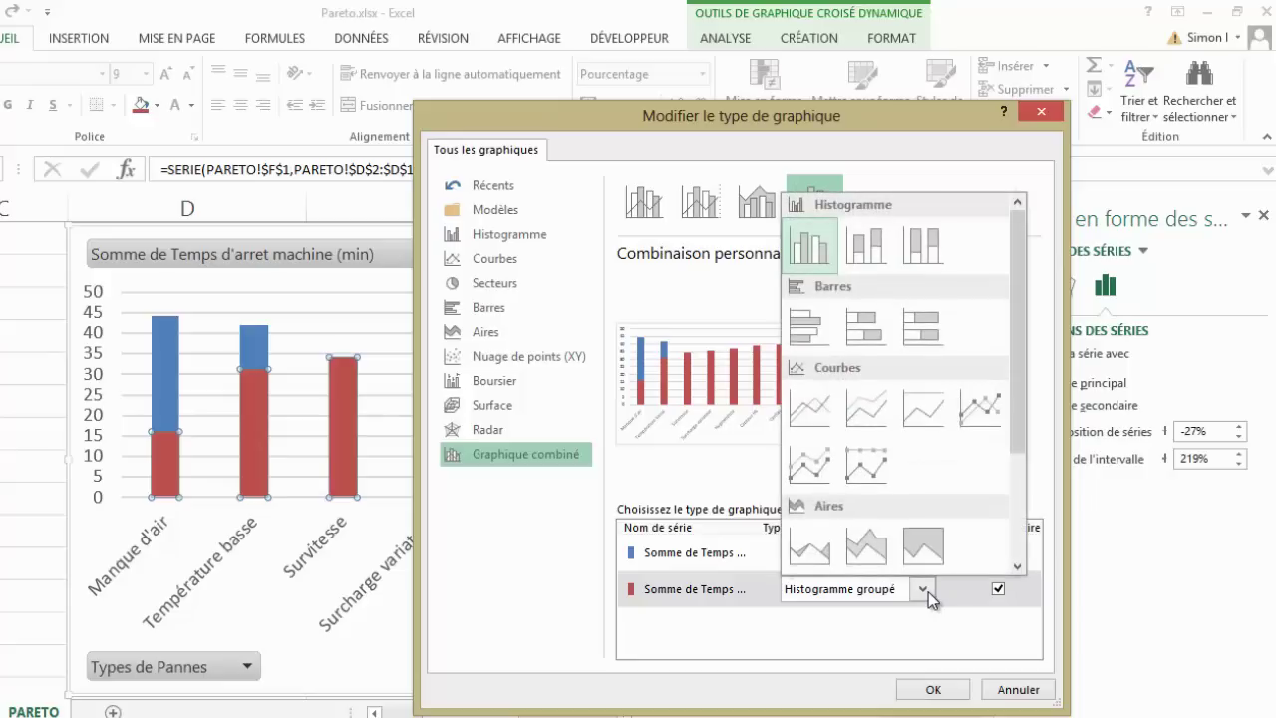
click(812, 409)
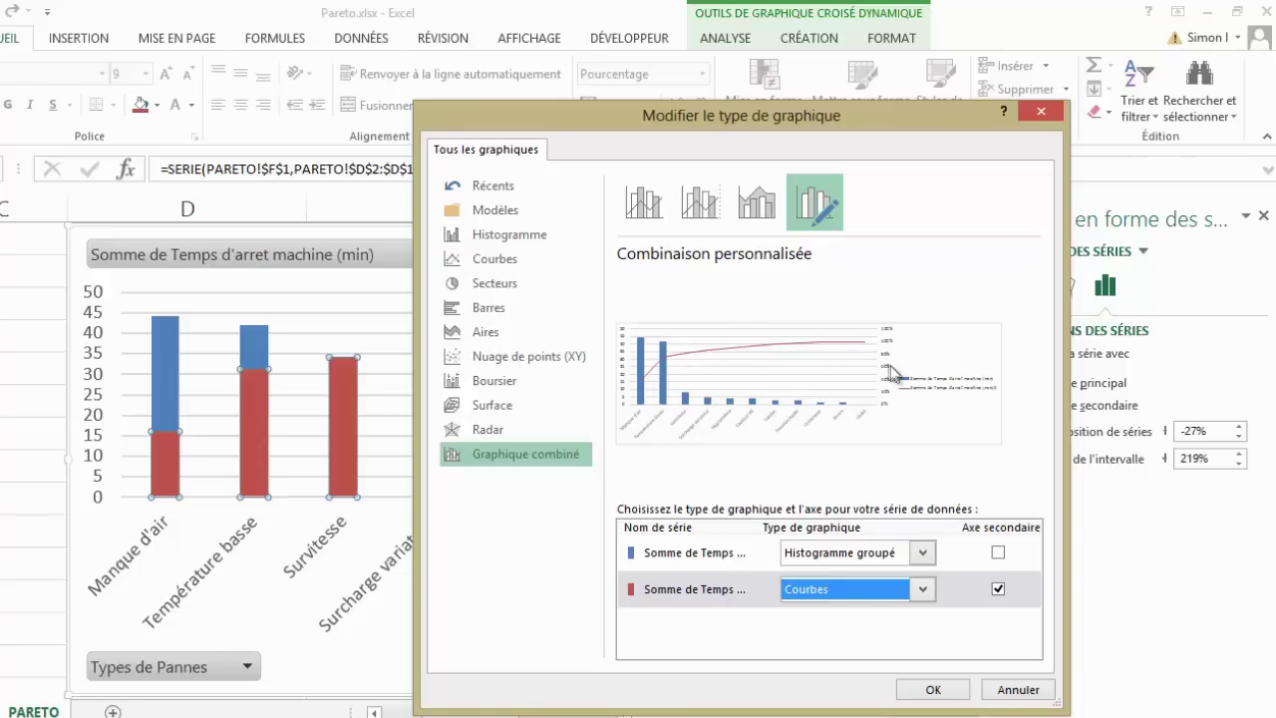
click(935, 690)
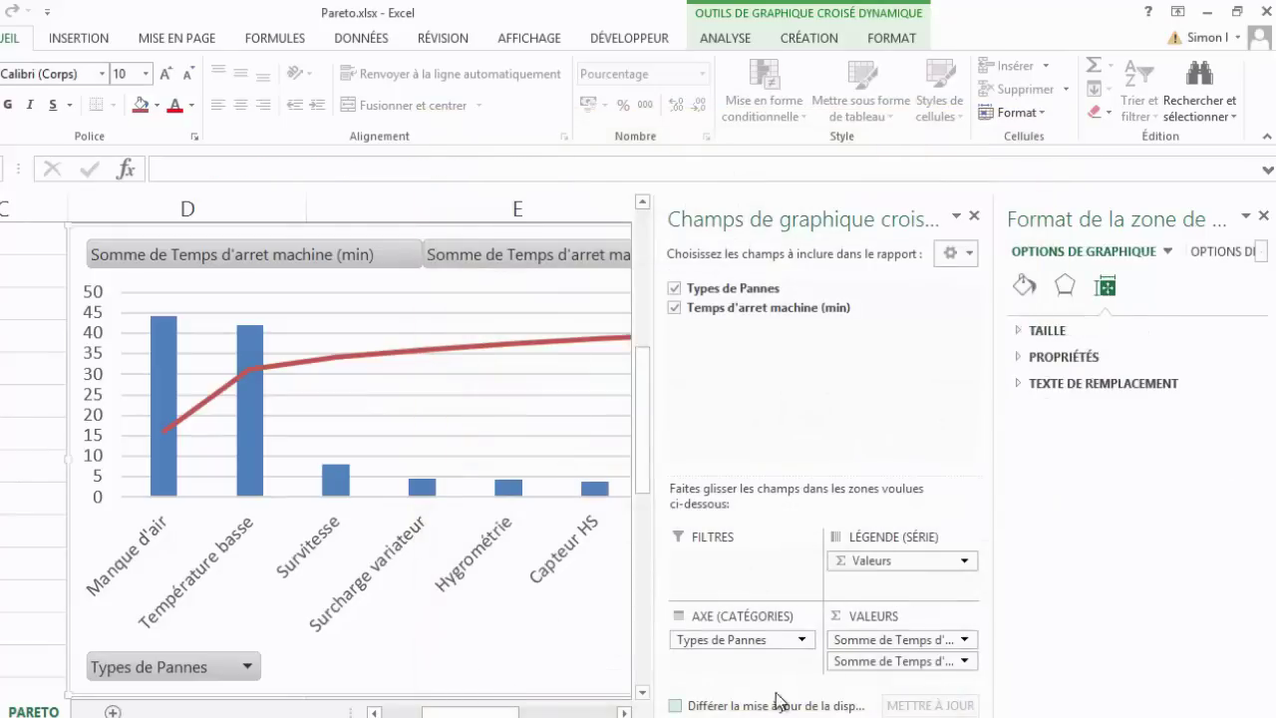
click(1264, 217)
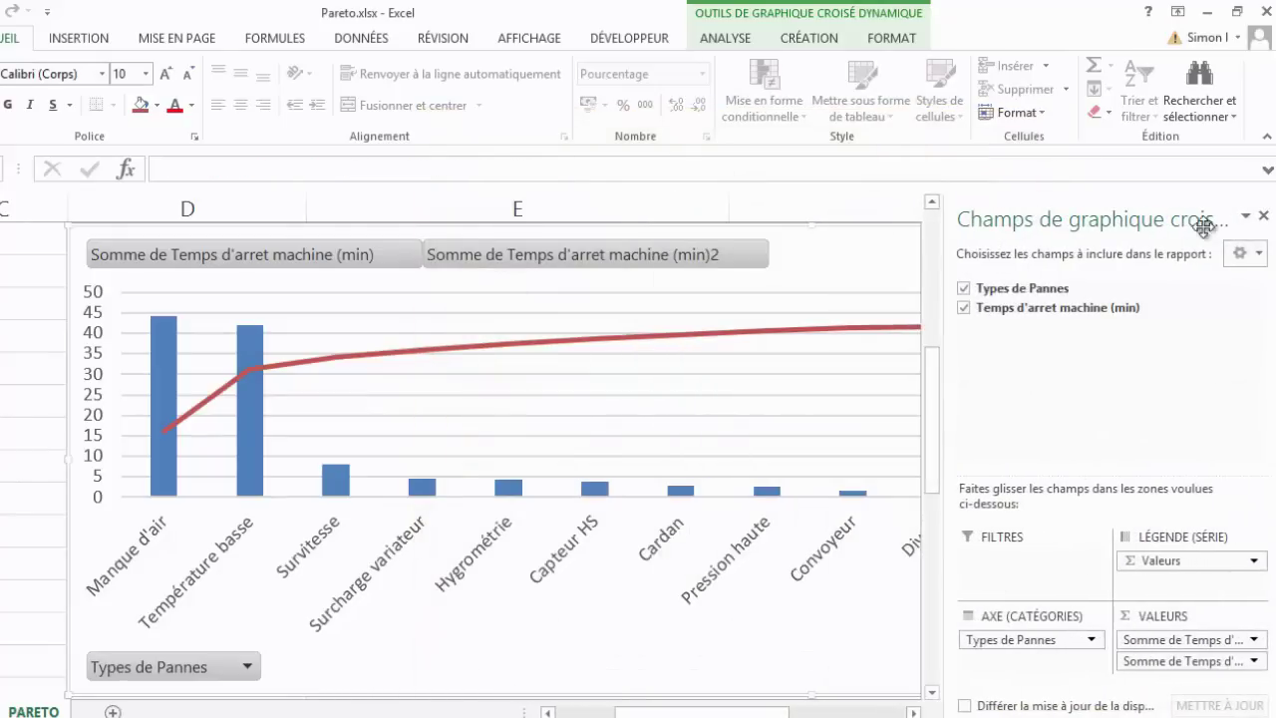
Step: Scroll right across the Excel sheet to review the Pareto combo chart
scroll(705, 716, right, 3)
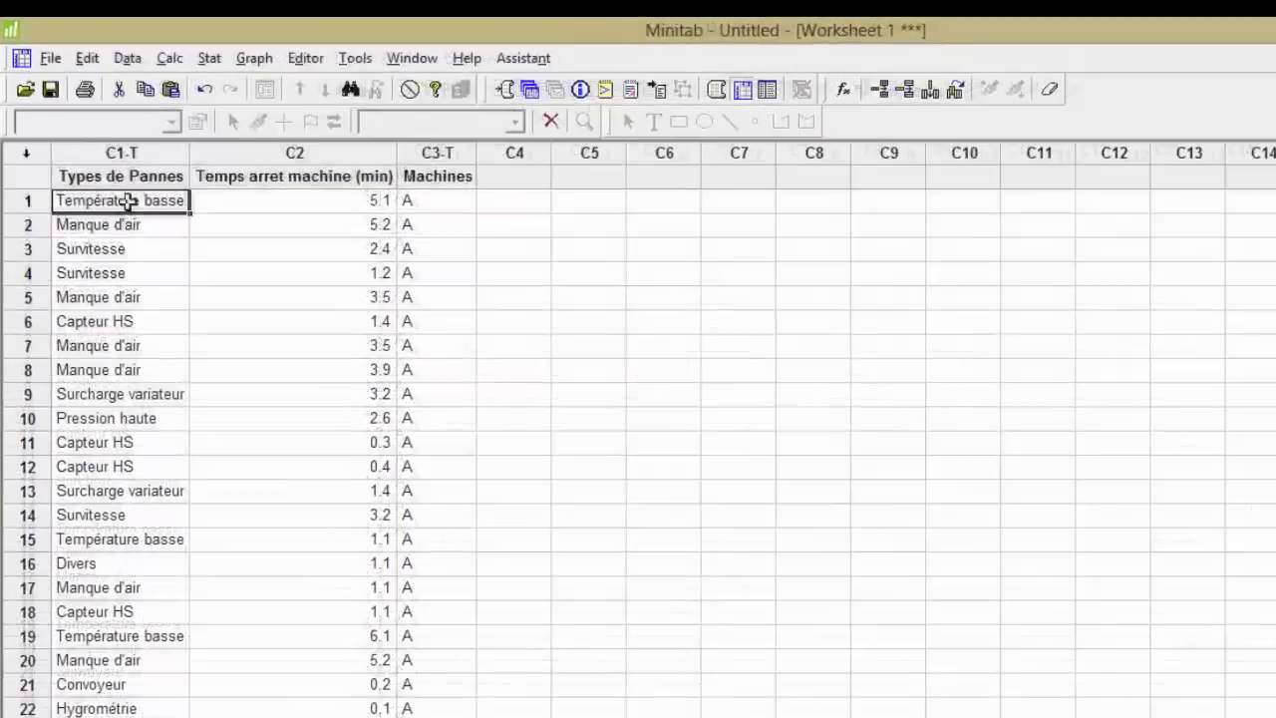
Step: Highlight columns C1 Types de Pannes, C2 downtime minutes and C3 Machines, then clear the selection
drag(107, 163, 106, 428)
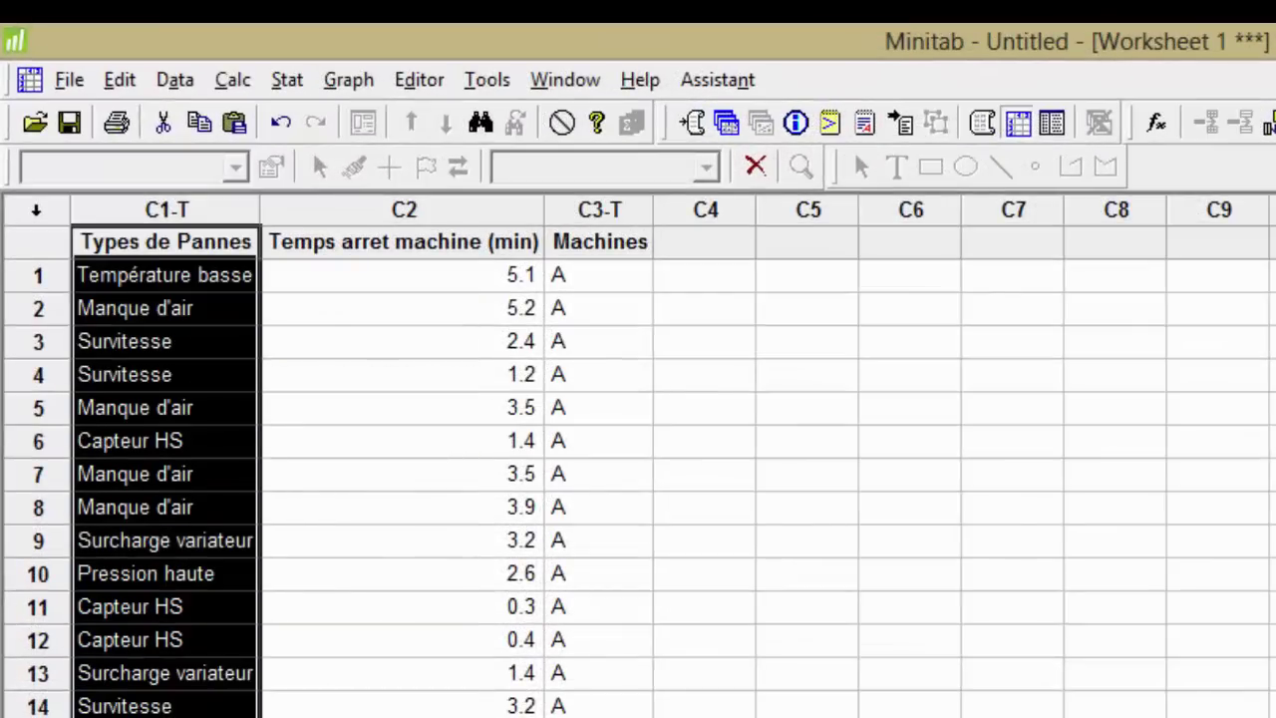
drag(370, 274, 391, 666)
drag(613, 284, 607, 568)
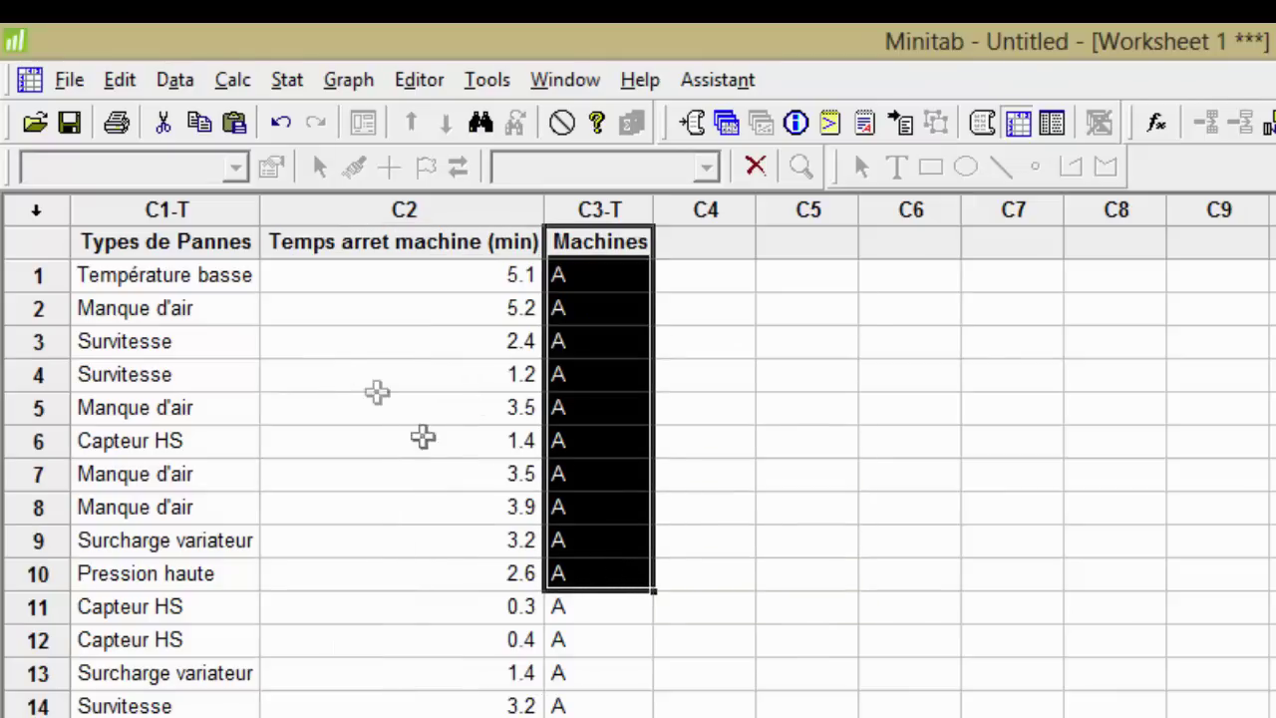
click(339, 371)
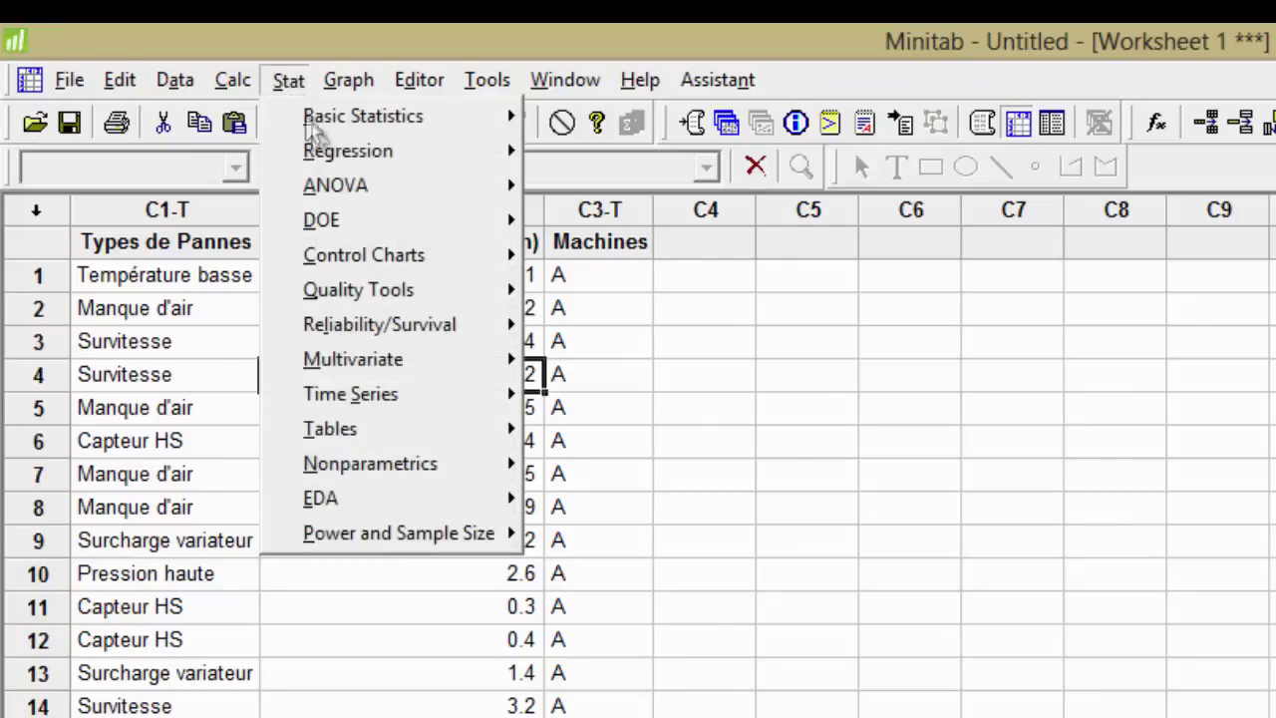
mouse_move(242, 211)
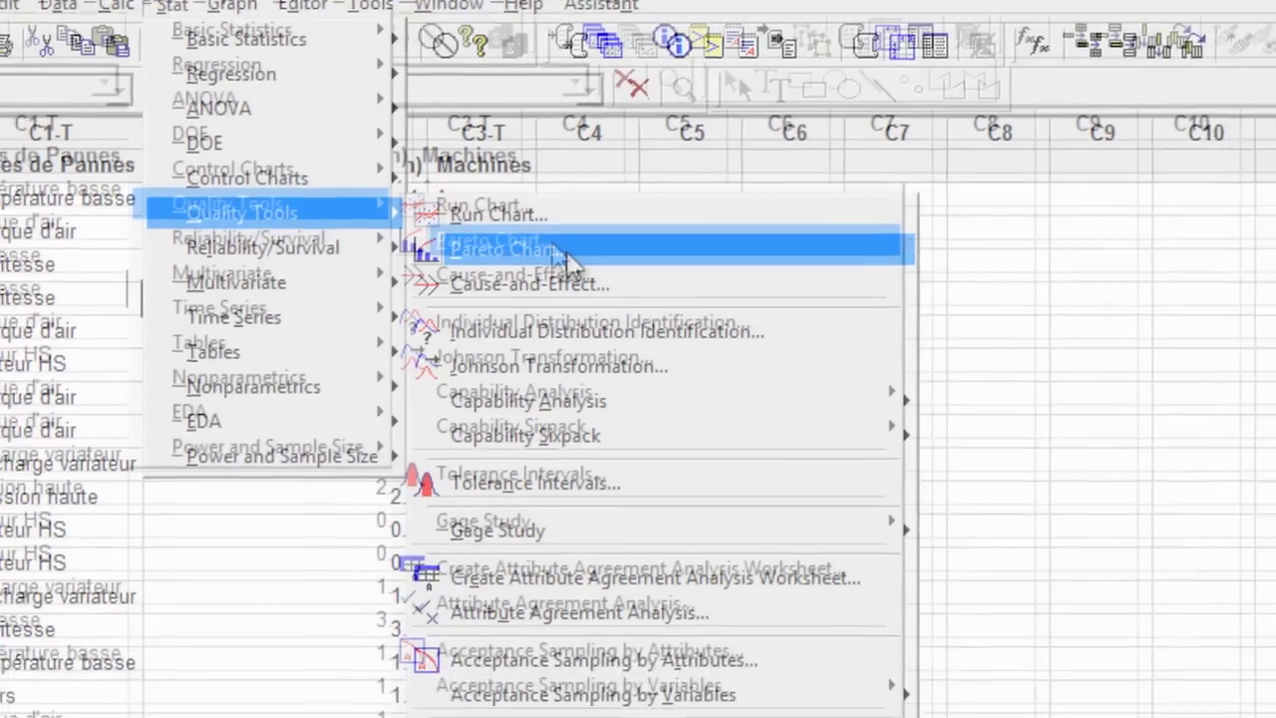
Step: Build a Pareto chart with C1 Types de Pannes as defects, C2 downtime as frequencies, combining after 95%
click(688, 329)
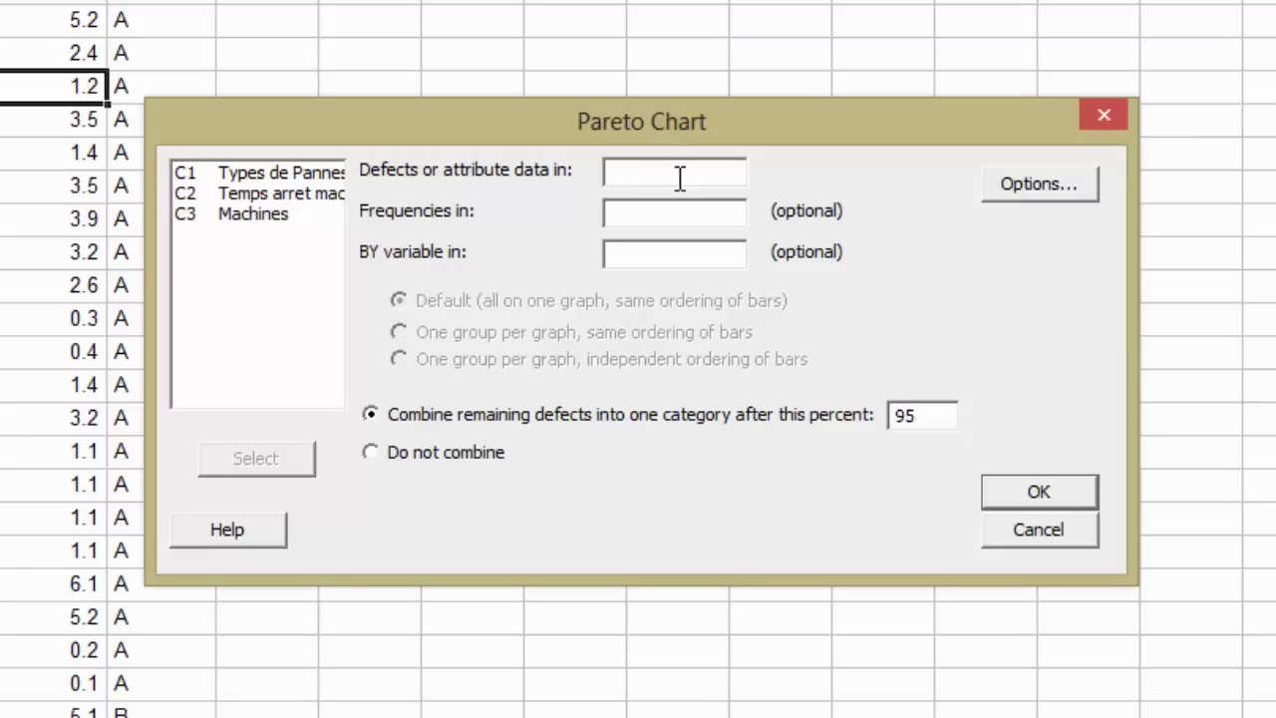
double_click(259, 176)
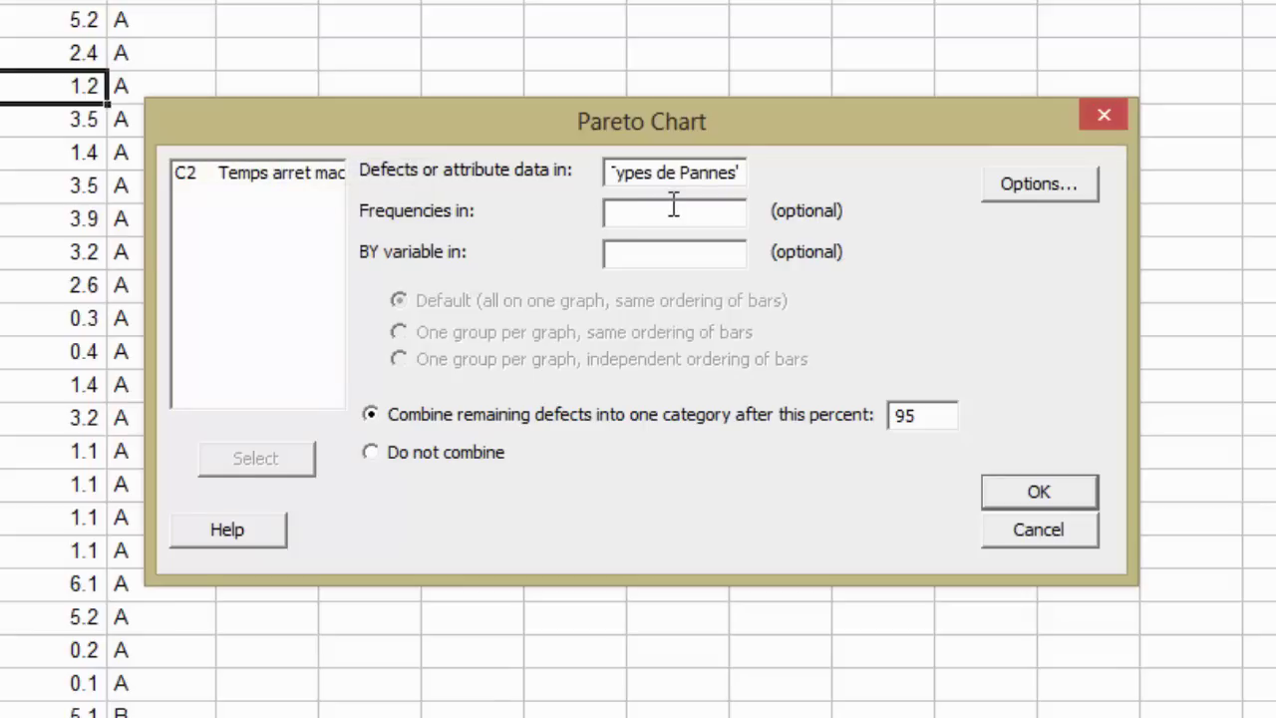
double_click(293, 178)
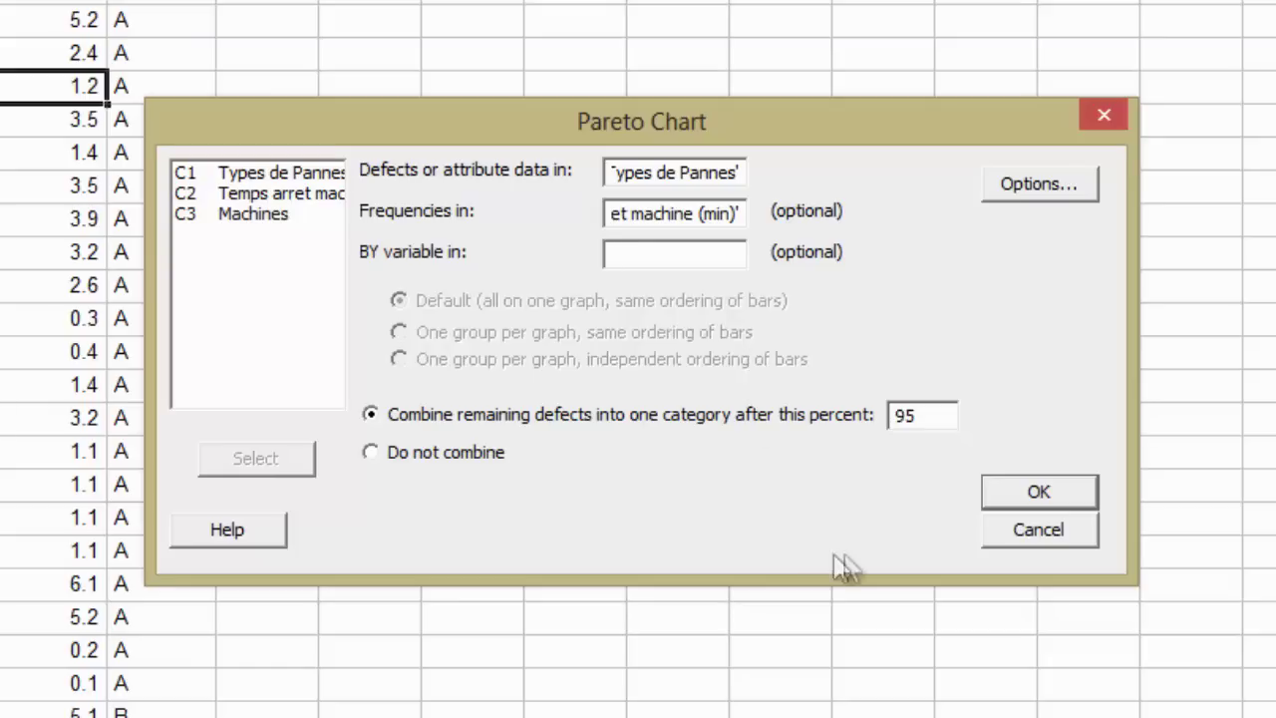
click(937, 421)
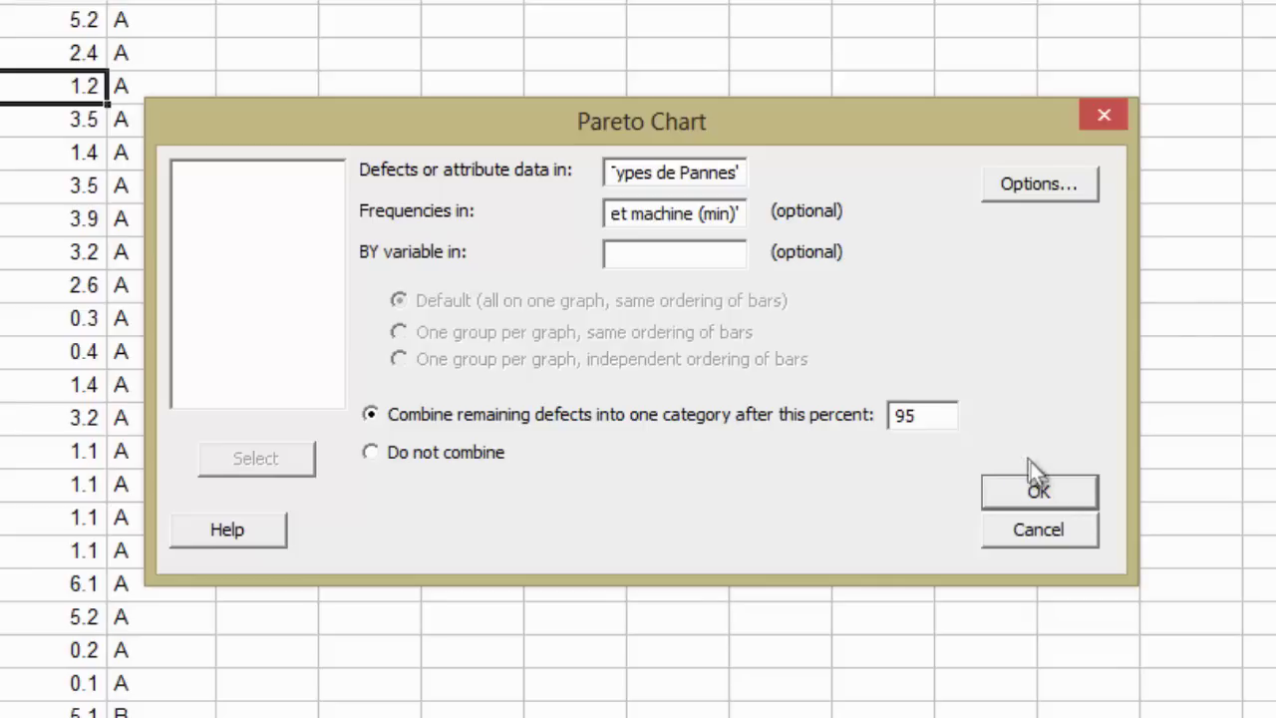
click(1041, 491)
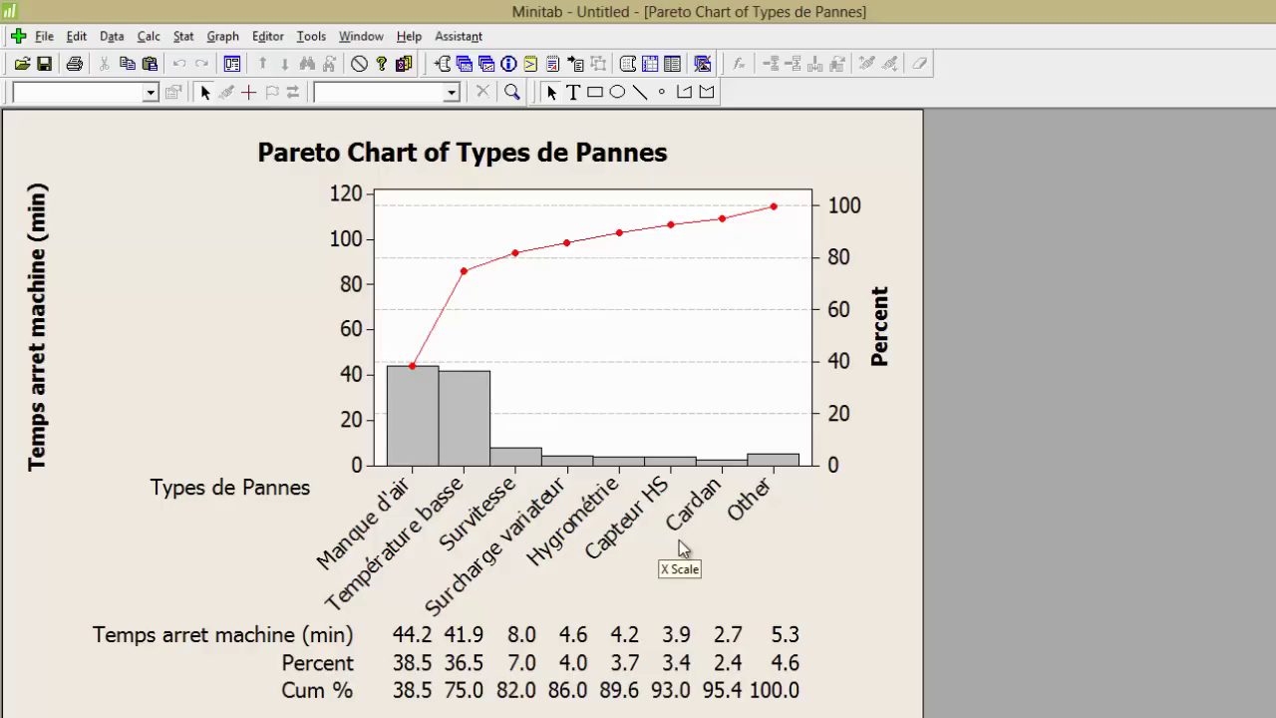
Step: Regenerate the Pareto chart with the combine-after percentage changed from 95 to 99
key(ctrl+e)
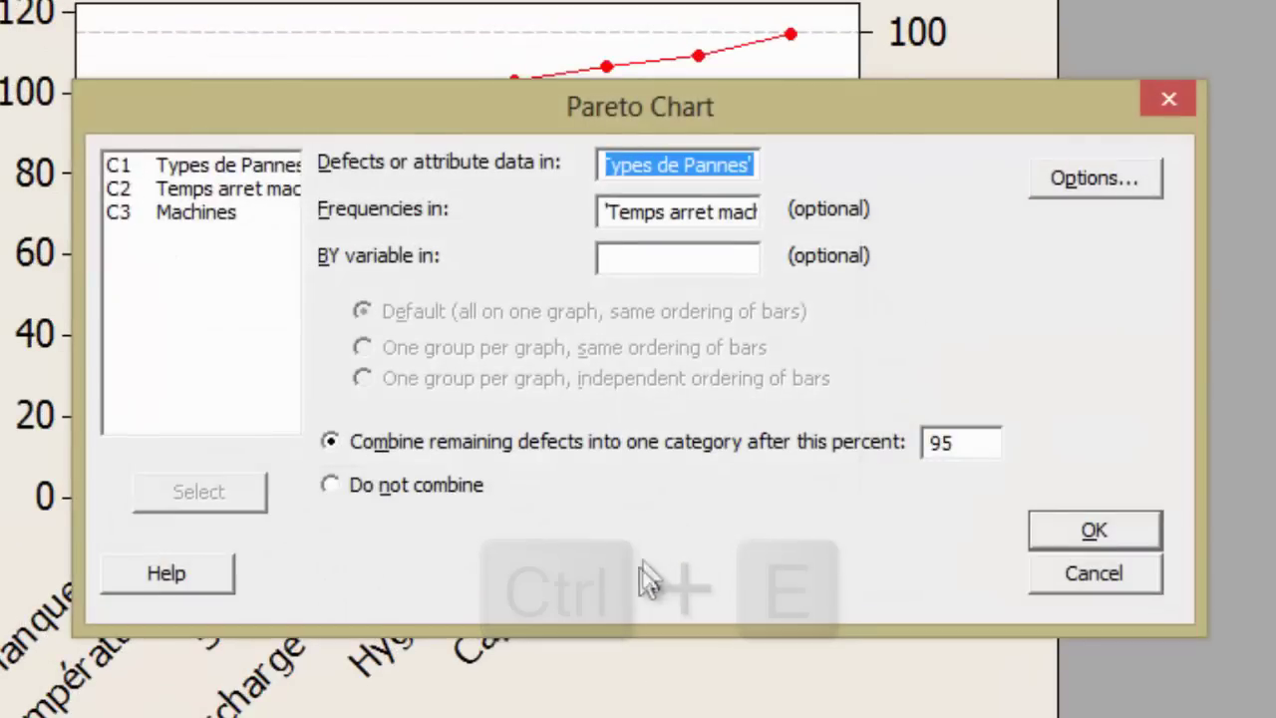
click(963, 442)
key(BackSpace)
text(99)
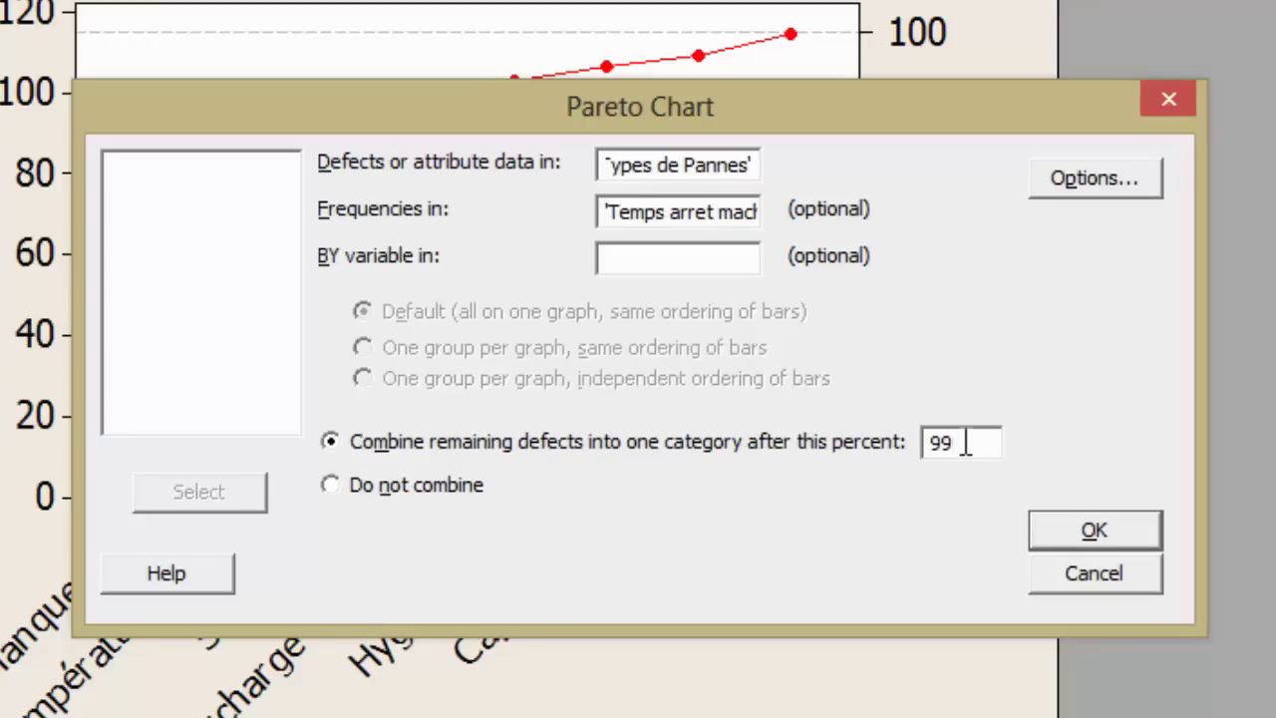
click(1112, 528)
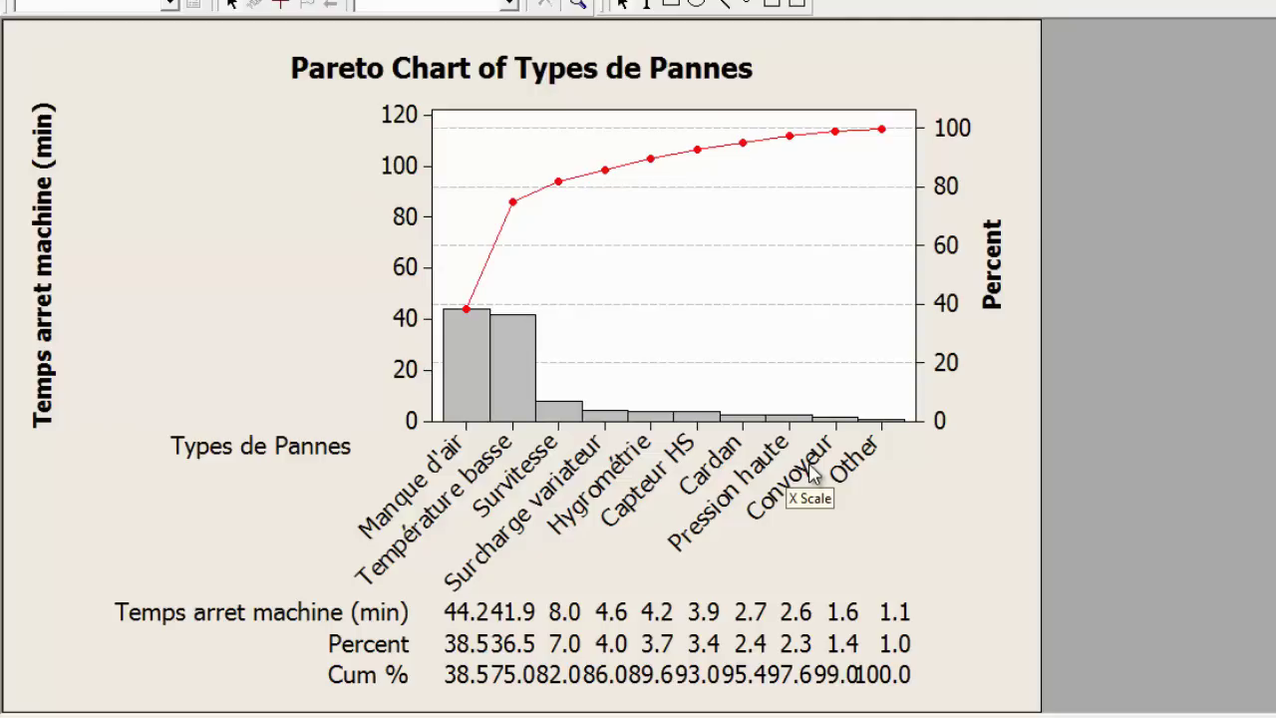
Step: Redraw the Pareto chart using Do not combine so every breakdown type gets its own bar
key(ctrl+e)
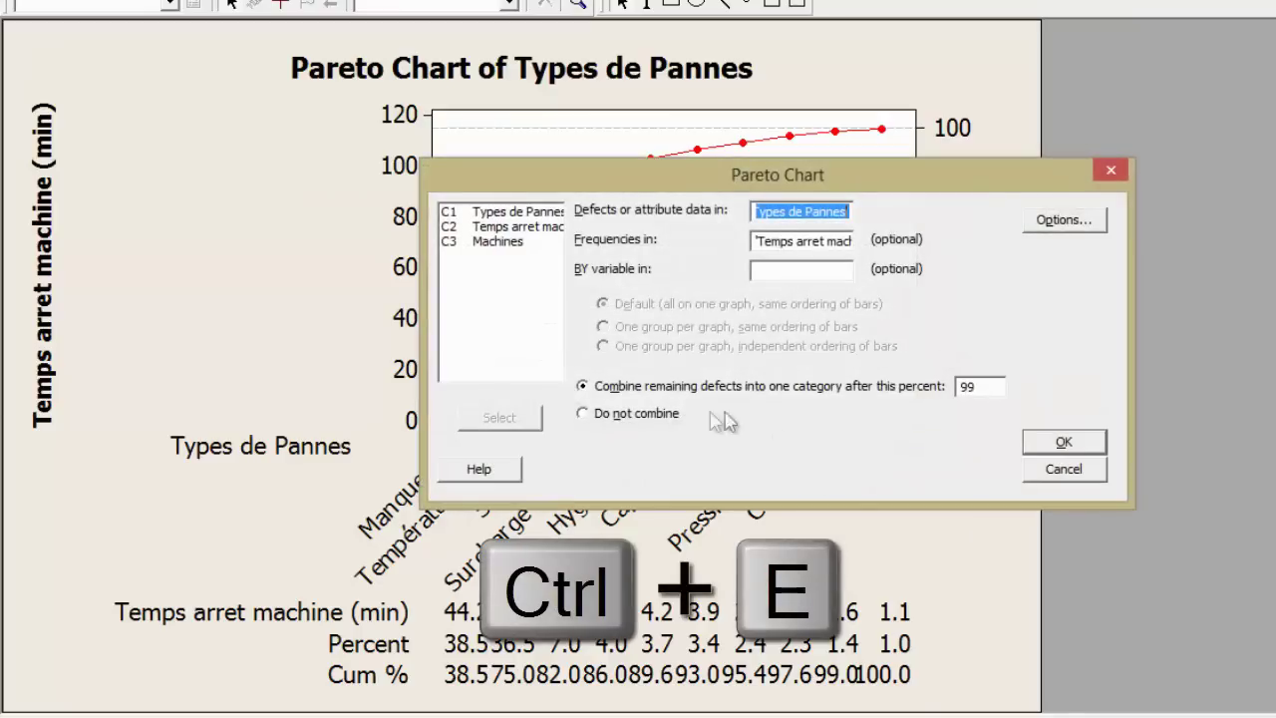
click(587, 418)
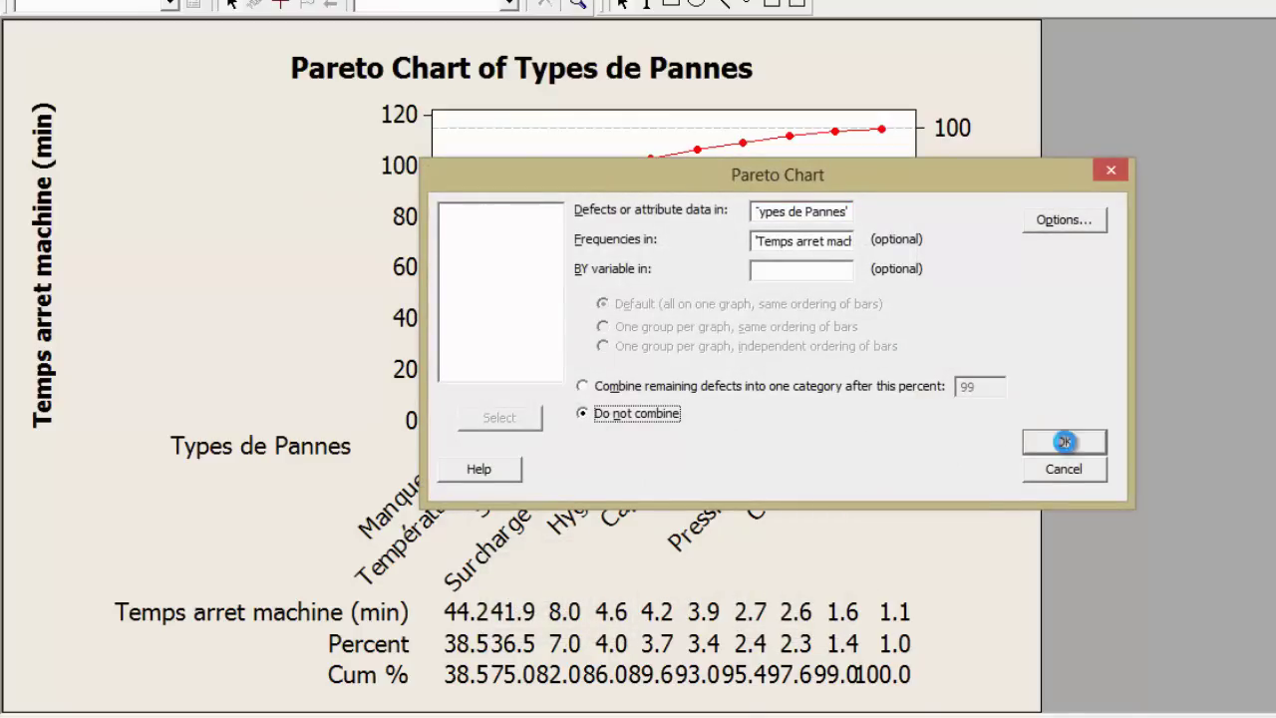
click(1064, 442)
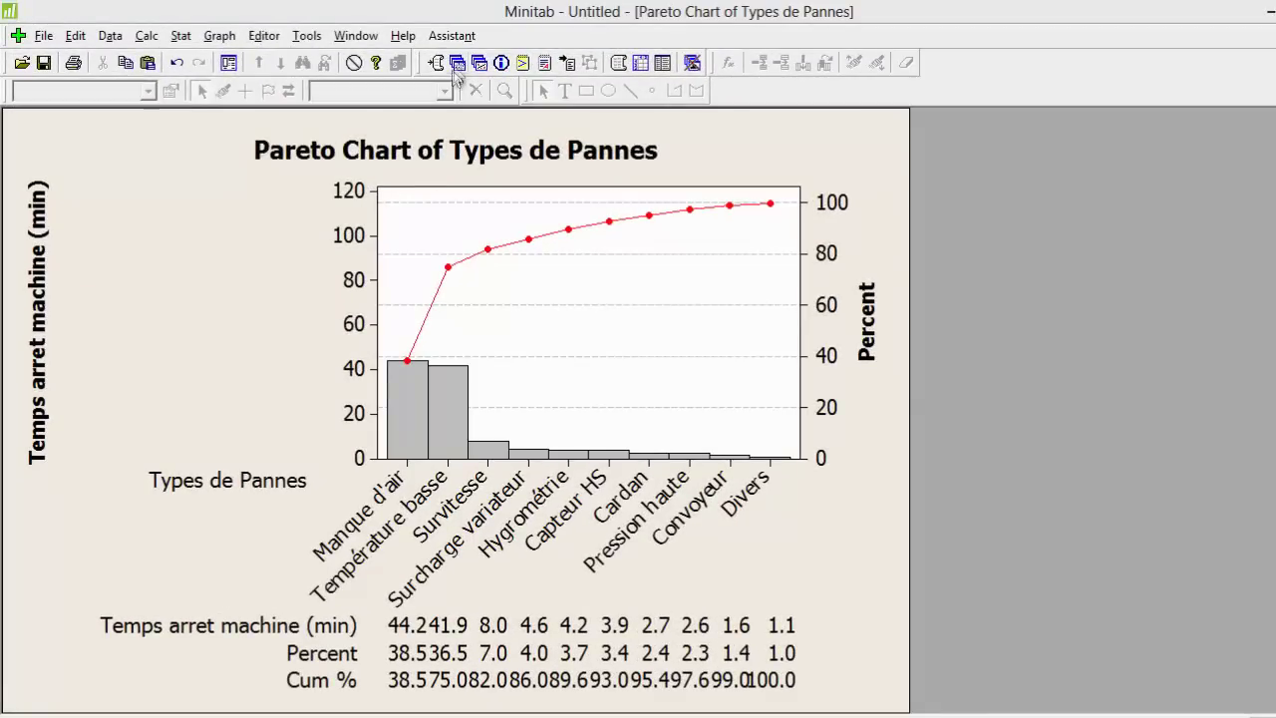
Step: Maximize Worksheet 1 and highlight the Machines column C3 to show its A and B rows
click(456, 63)
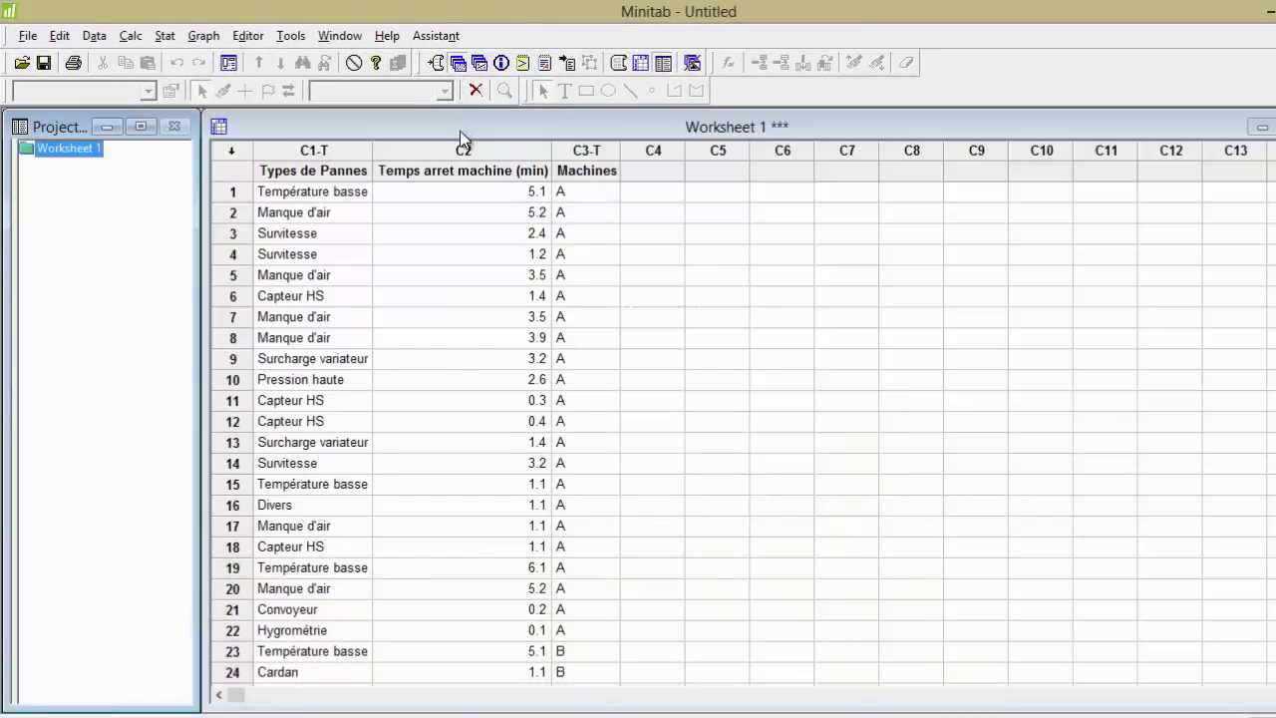
double_click(460, 128)
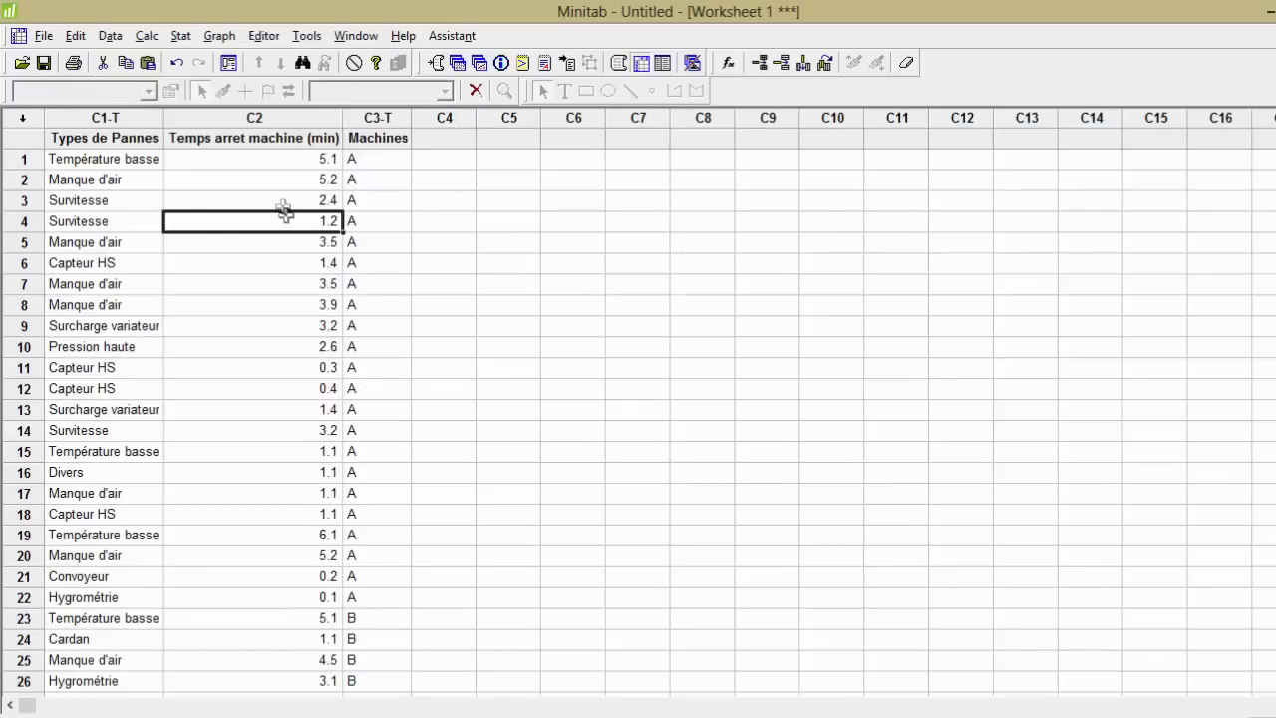
drag(377, 139, 357, 402)
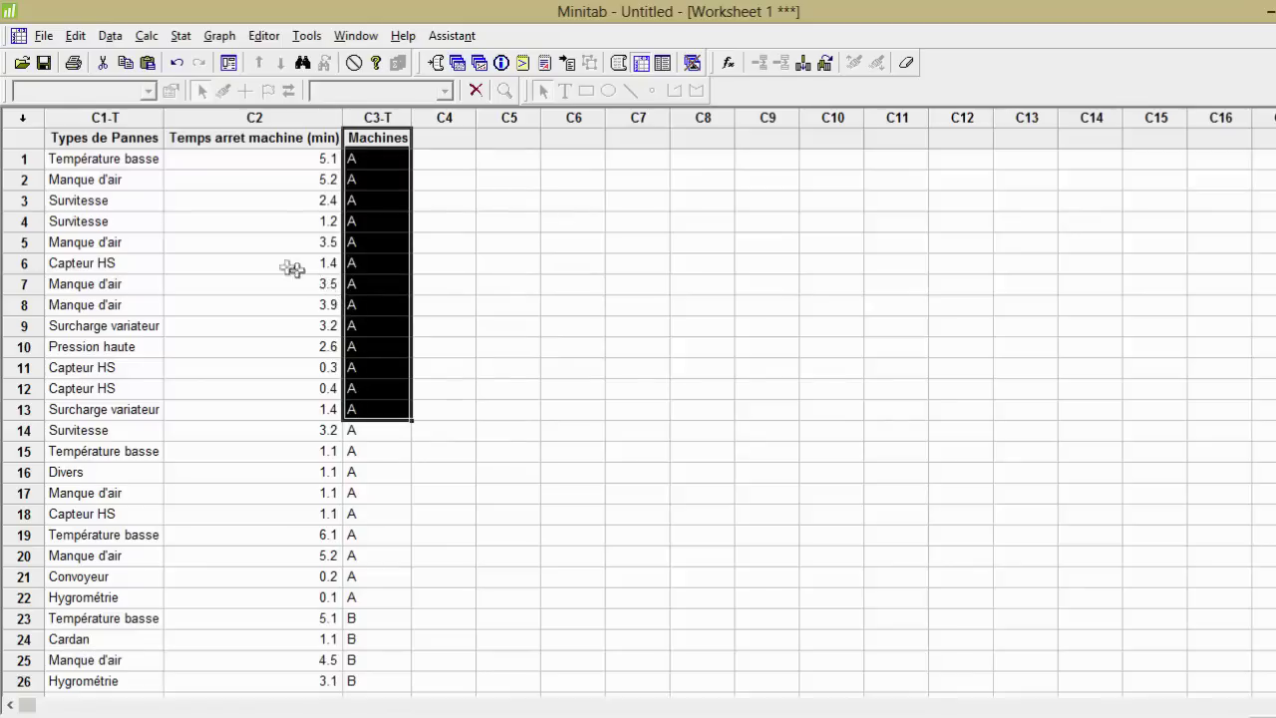
scroll(381, 367, down, 2)
scroll(381, 368, down, 2)
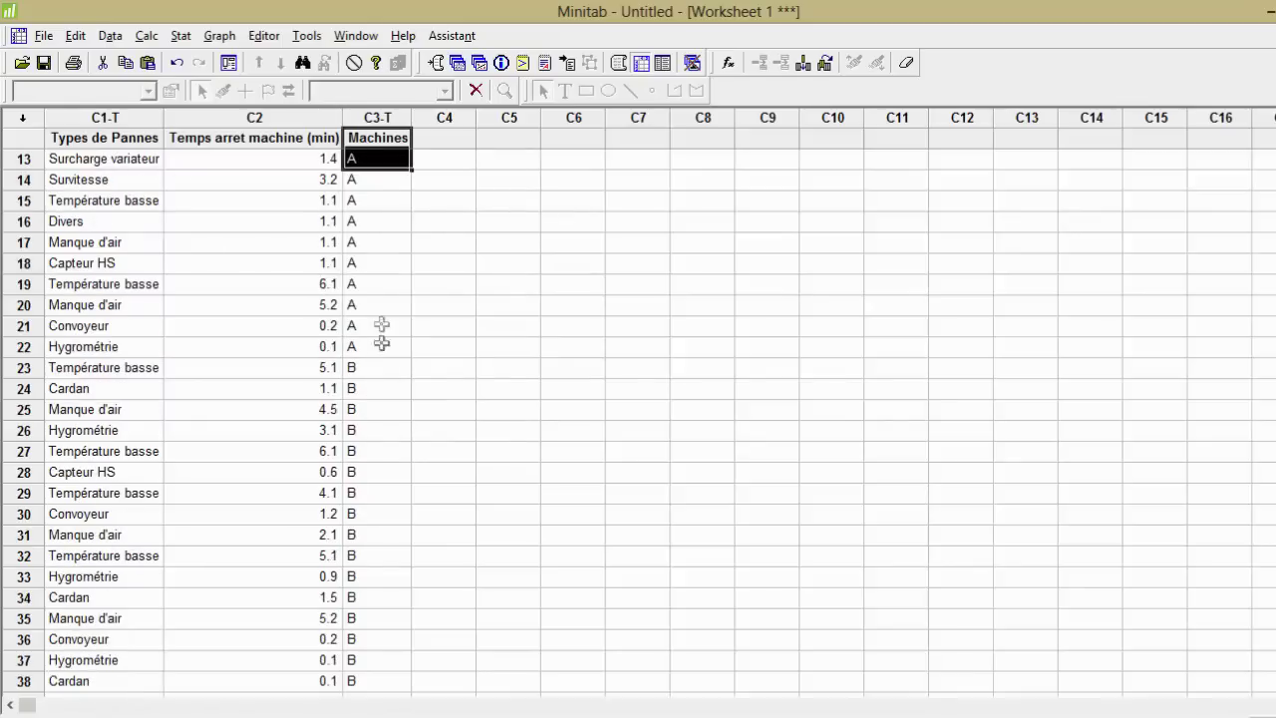
drag(377, 284, 91, 506)
click(429, 265)
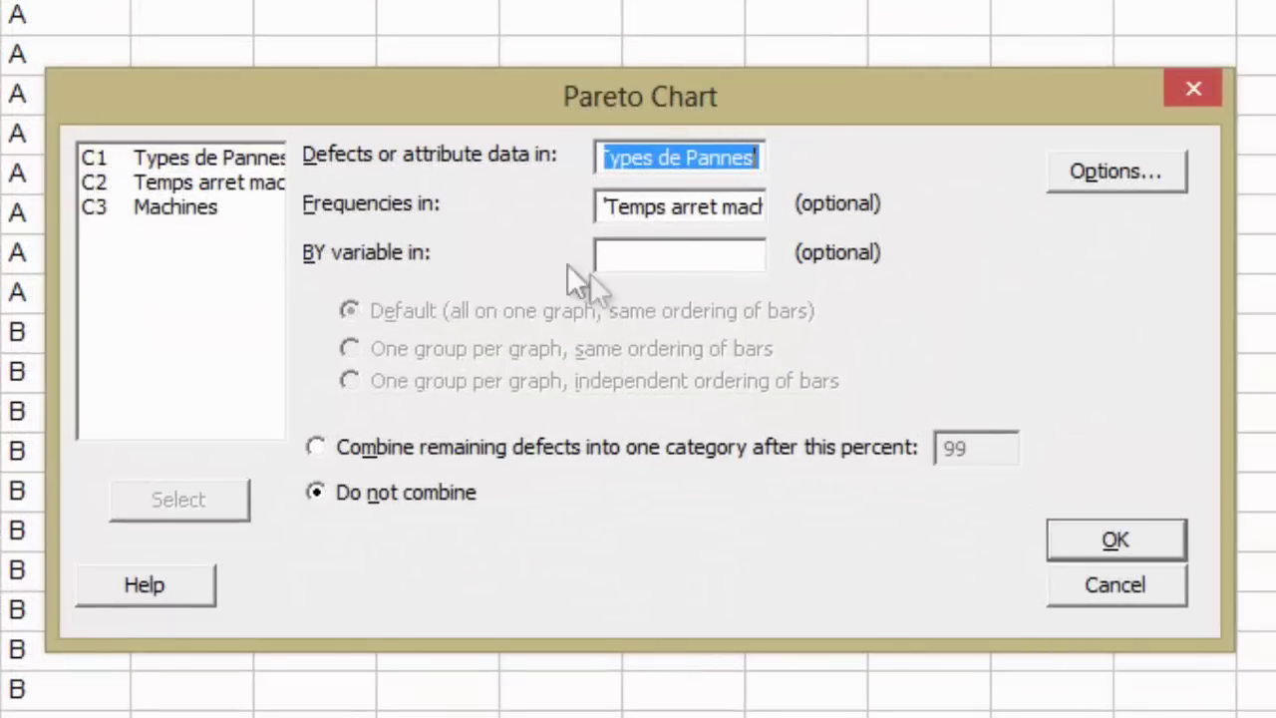
Step: Set C3 Machines as the BY variable in the Pareto chart setup
click(686, 256)
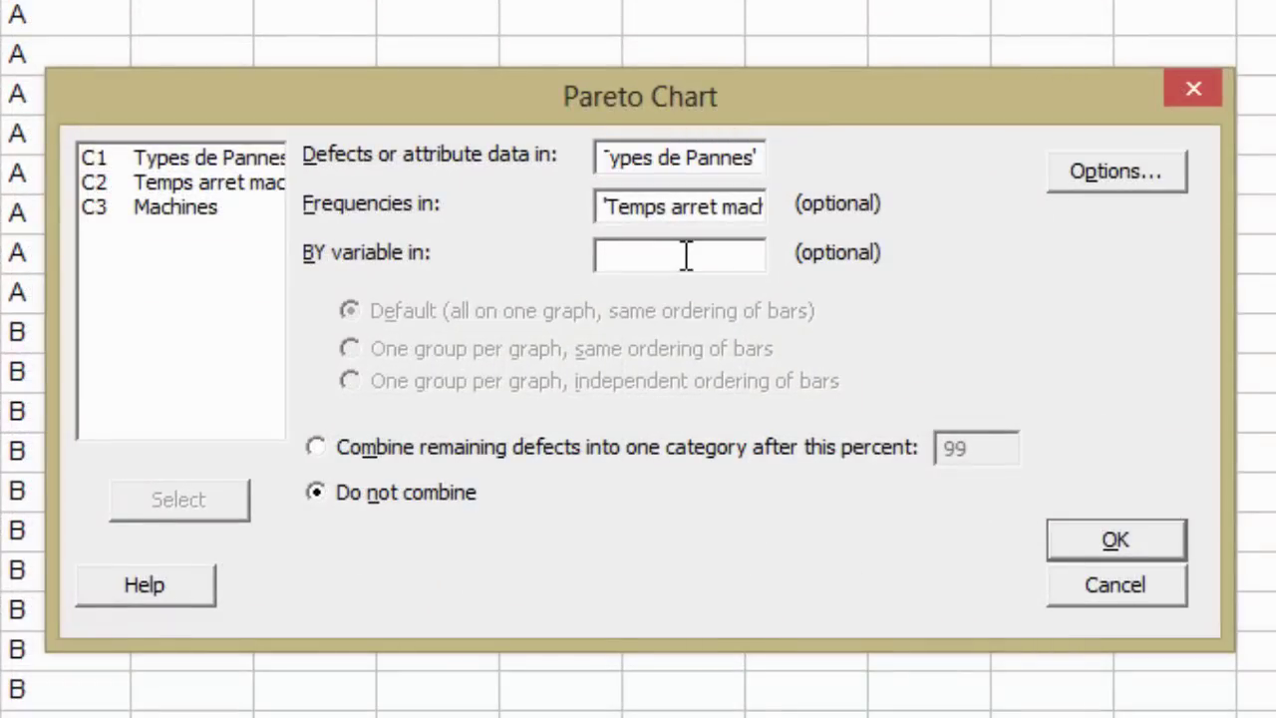
double_click(174, 210)
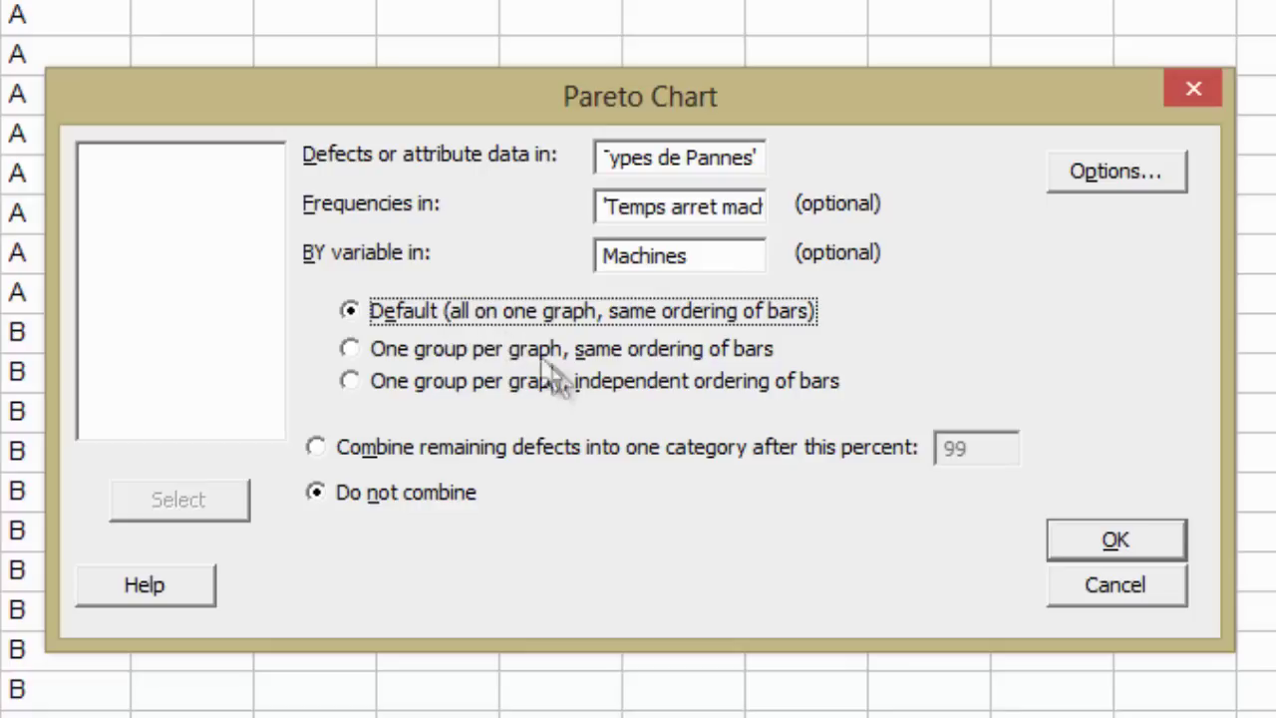
Step: Create the Pareto chart of Types de Pannes with separate panels for machines A and B
click(1116, 540)
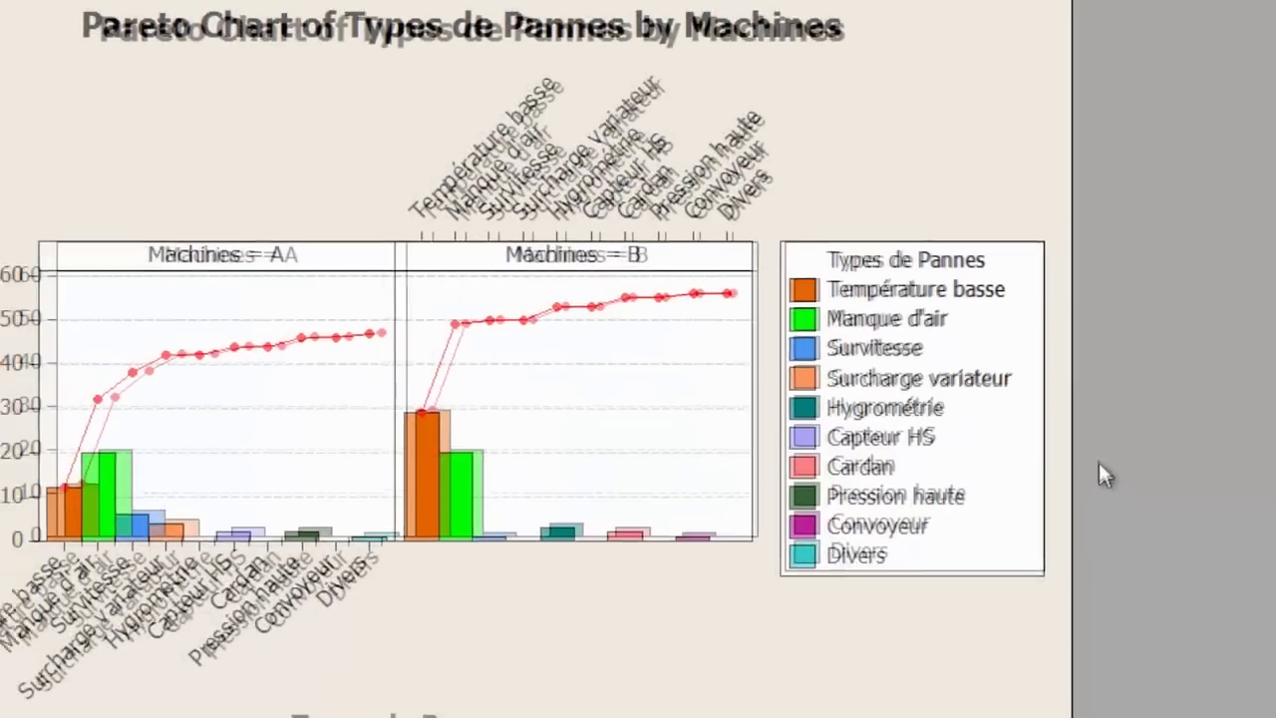